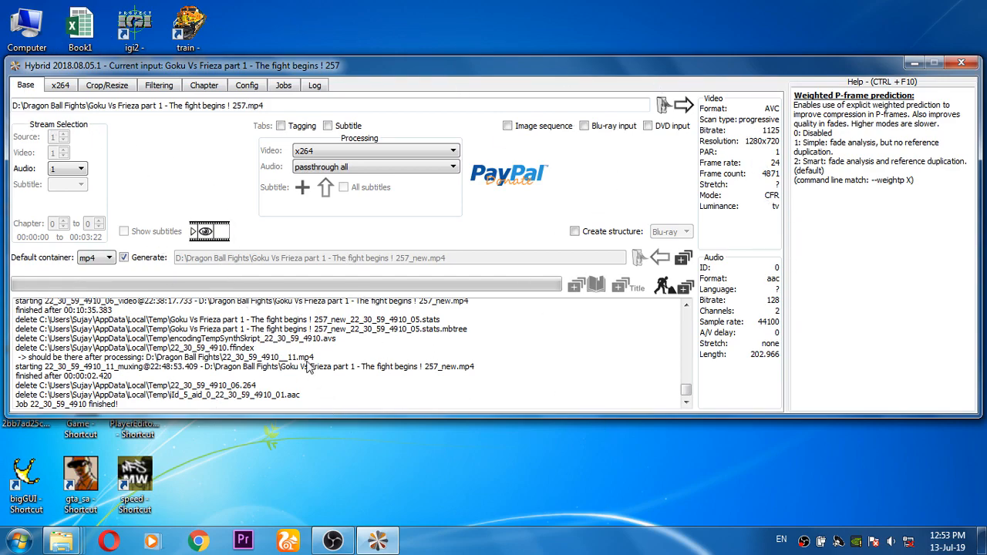
Step: Set the video processing to x264 and the audio processing to passthrough all
left_click(307, 152)
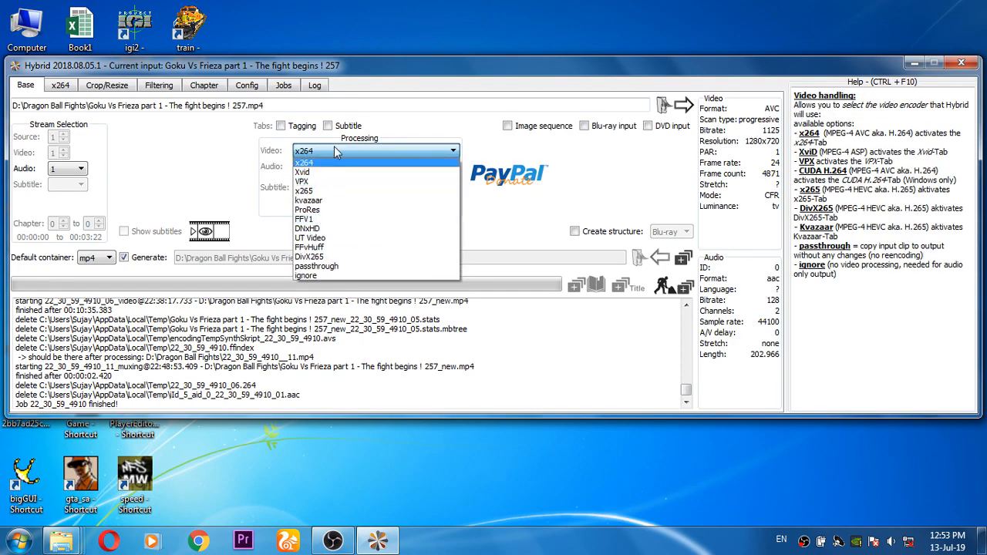
left_click(328, 164)
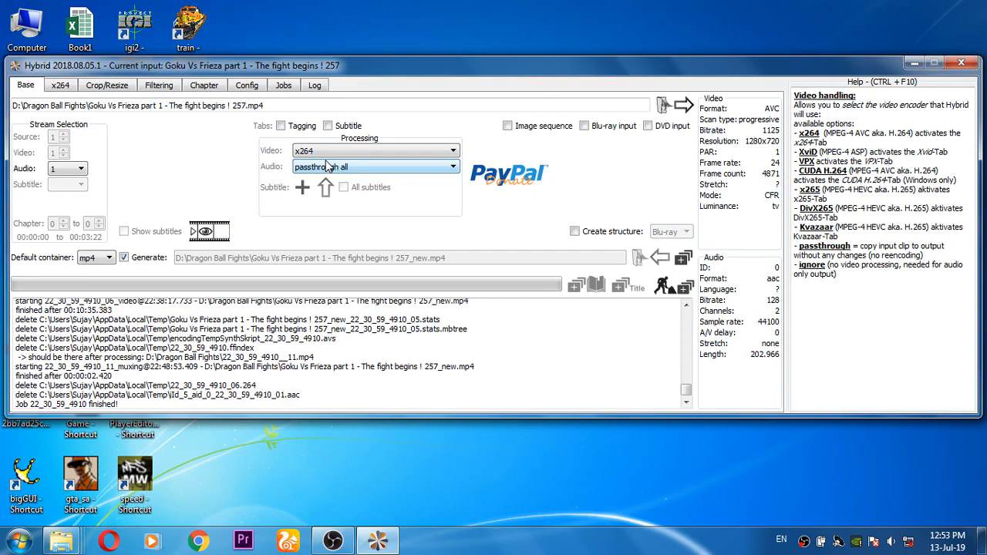
left_click(327, 168)
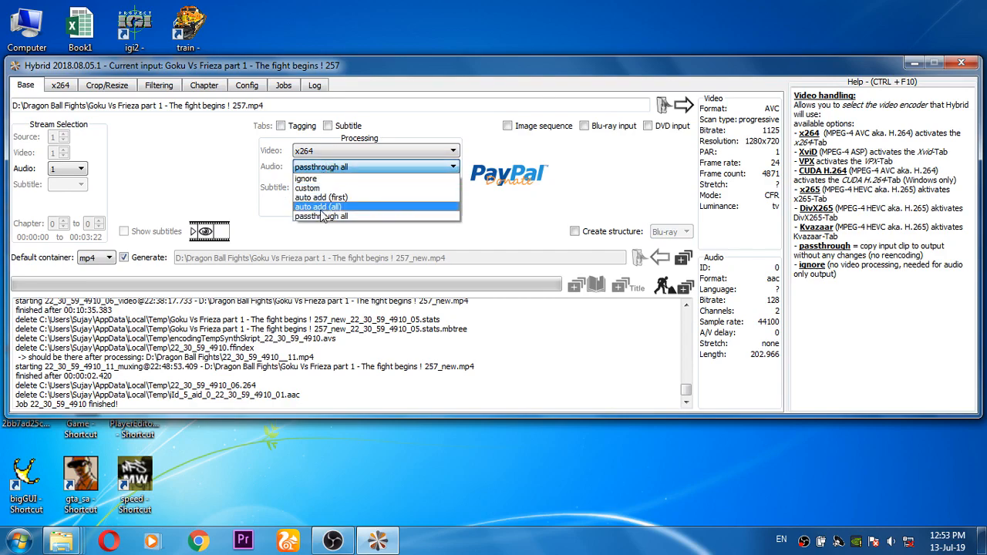
left_click(321, 213)
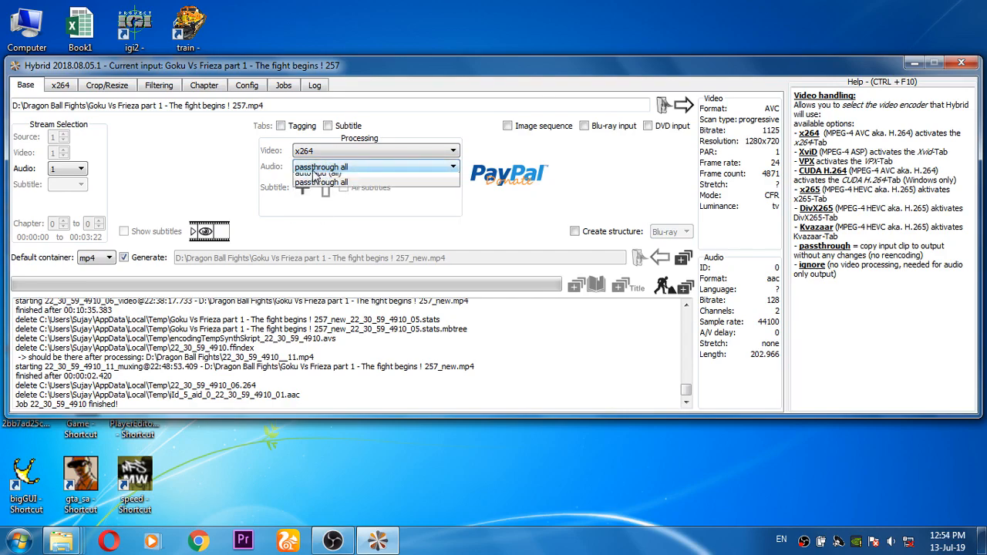
left_click(316, 171)
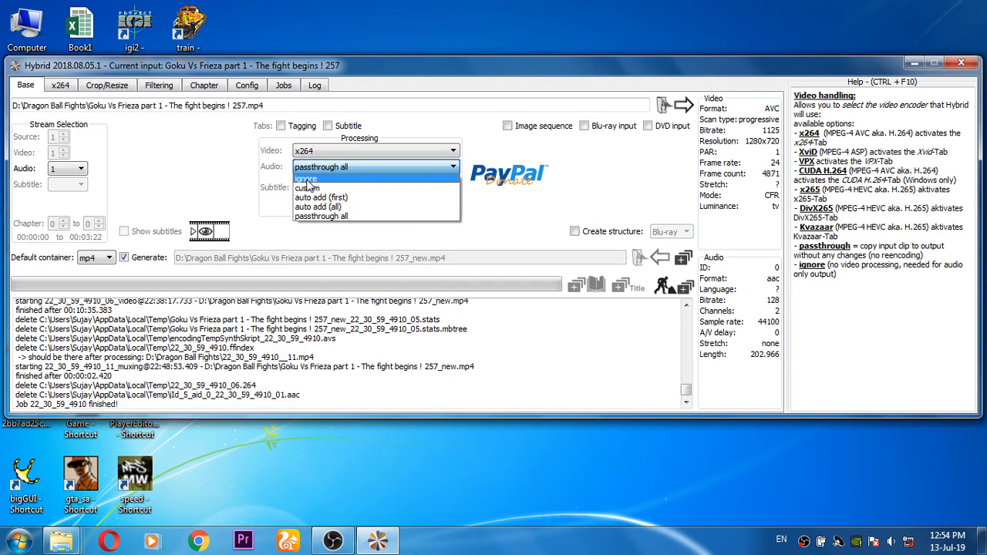
left_click(310, 216)
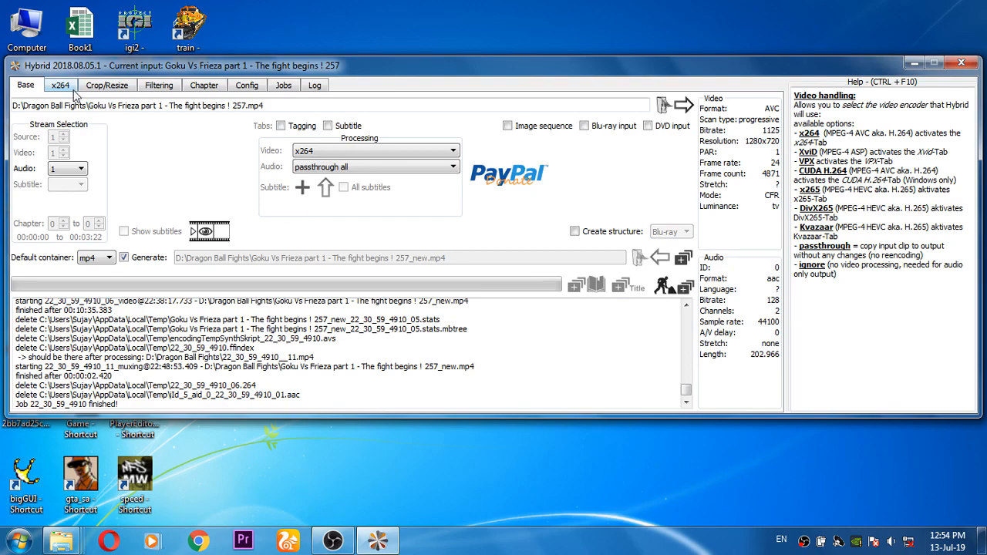
Step: Turn off automatic output name generation and browse for an input file, leaving without choosing one
left_click(124, 258)
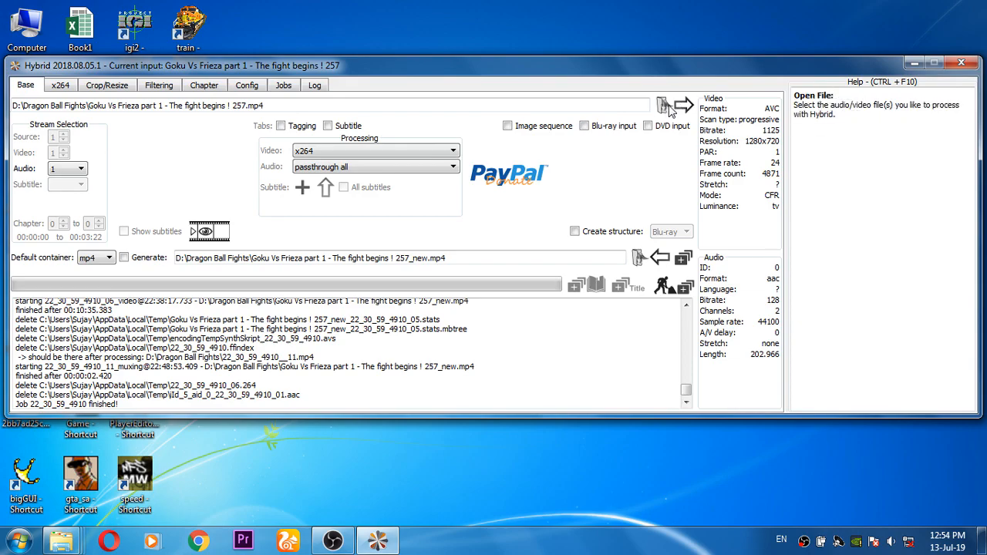
left_click(682, 108)
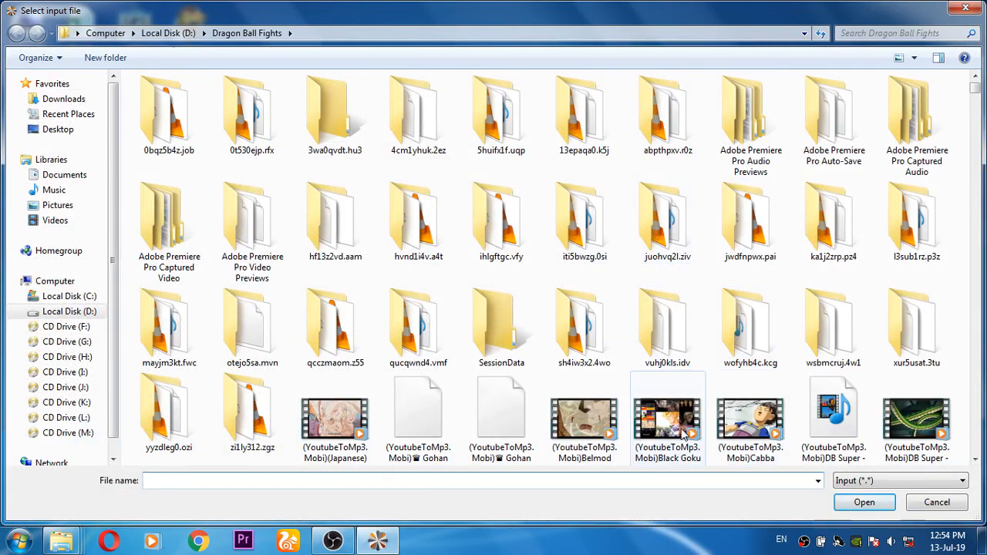
left_click(966, 8)
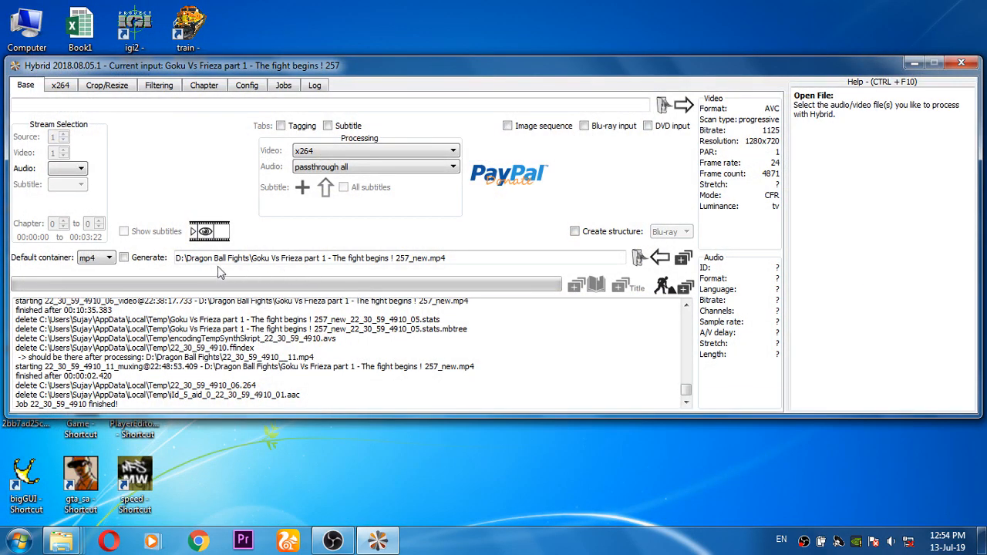
left_click(124, 258)
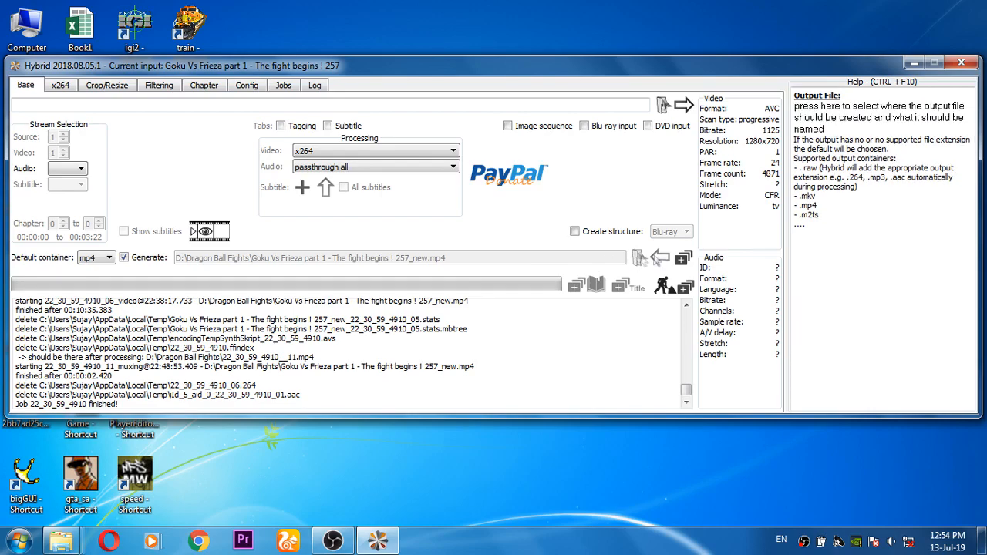
left_click(125, 258)
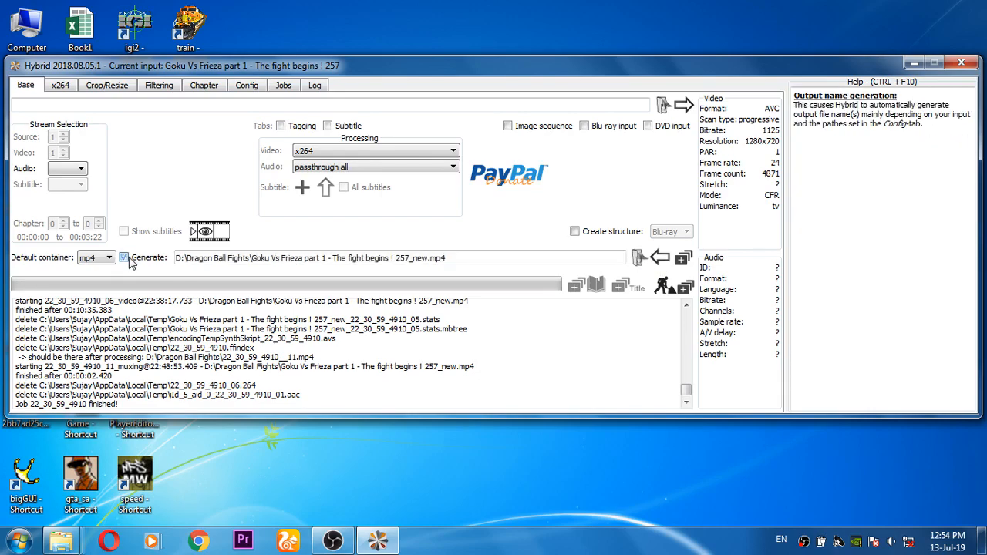
Step: Try to set the output file name to "(YoutubeToMp3.Mobi)Cabba touched with Vegeta words_60FPS" in the Dragon Ball Fights folder
left_click(639, 258)
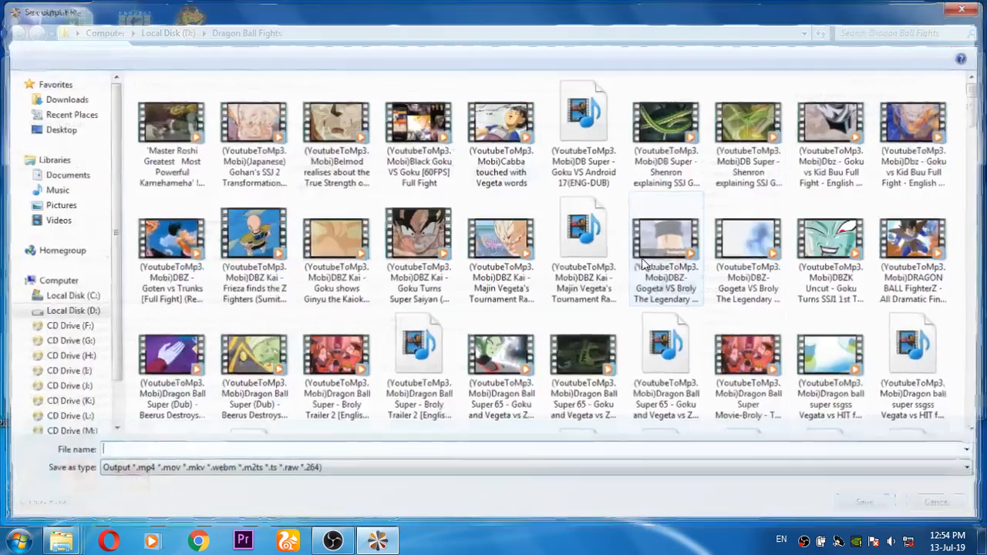
left_click(567, 429)
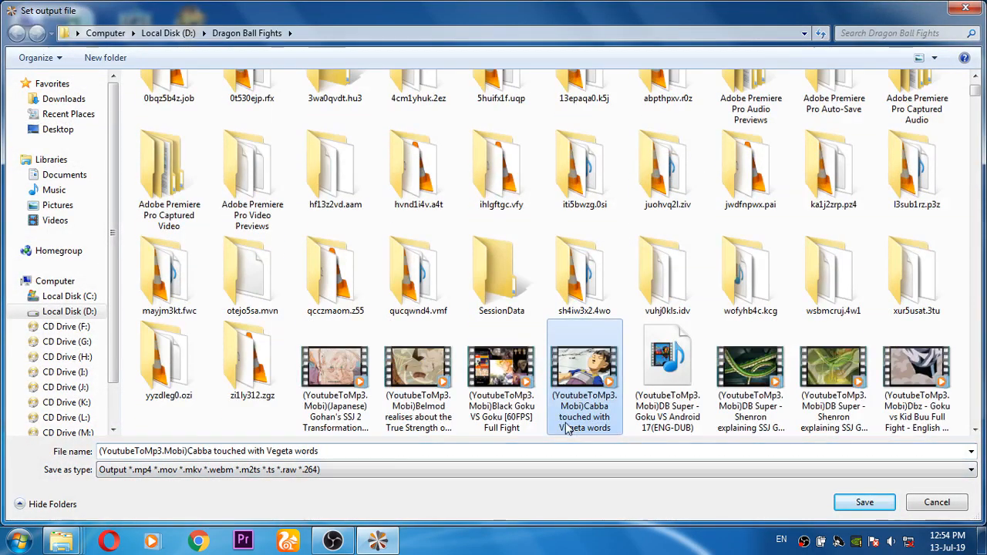
left_click(393, 455)
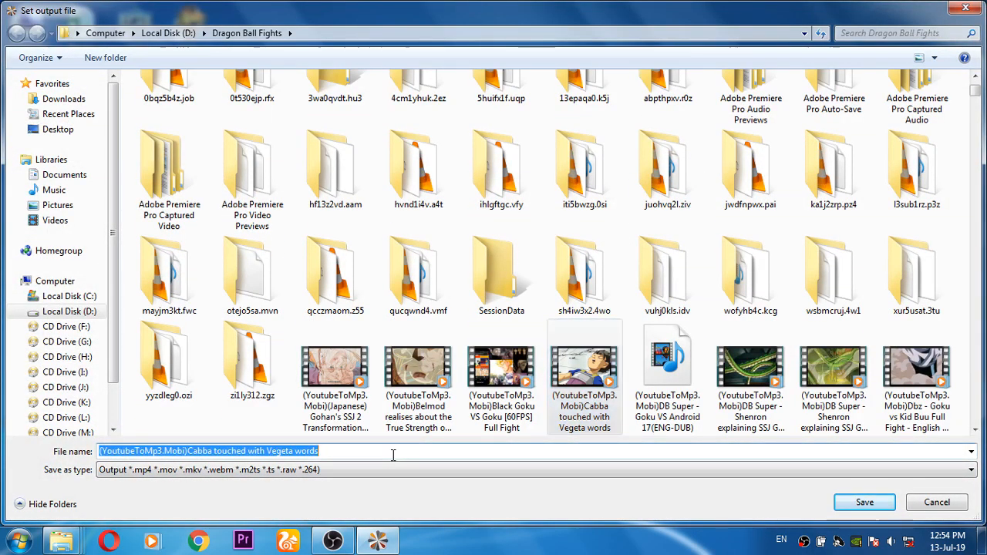
key("End")
type("_60")
key("Caps_Lock")
type("G")
key("BackSpace")
type("FPS")
key("Caps_Lock")
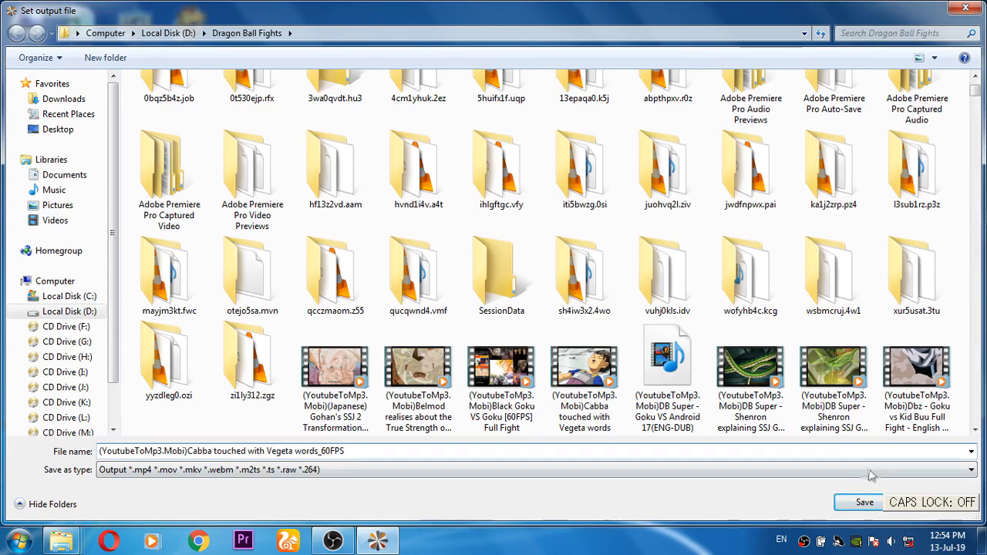
left_click(959, 505)
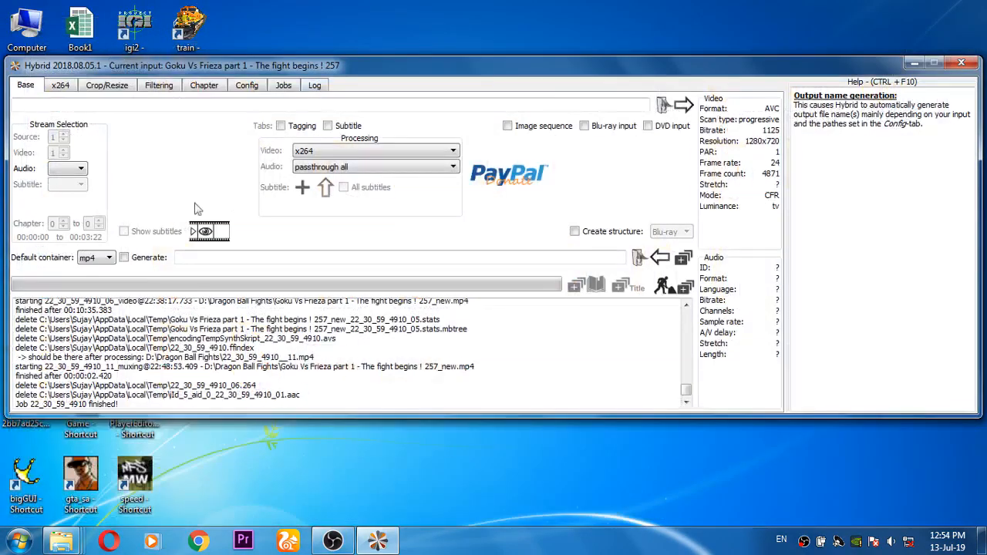
Step: Show the x264 settings in Advanced mode and choose specific filesize/bitrate (2-pass) as the encoding mode
left_click(60, 87)
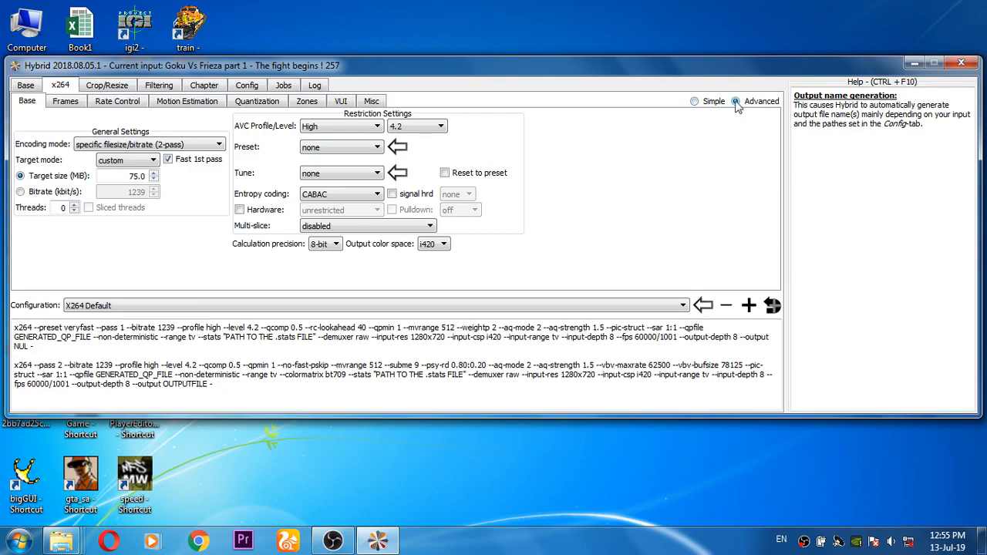
left_click(695, 101)
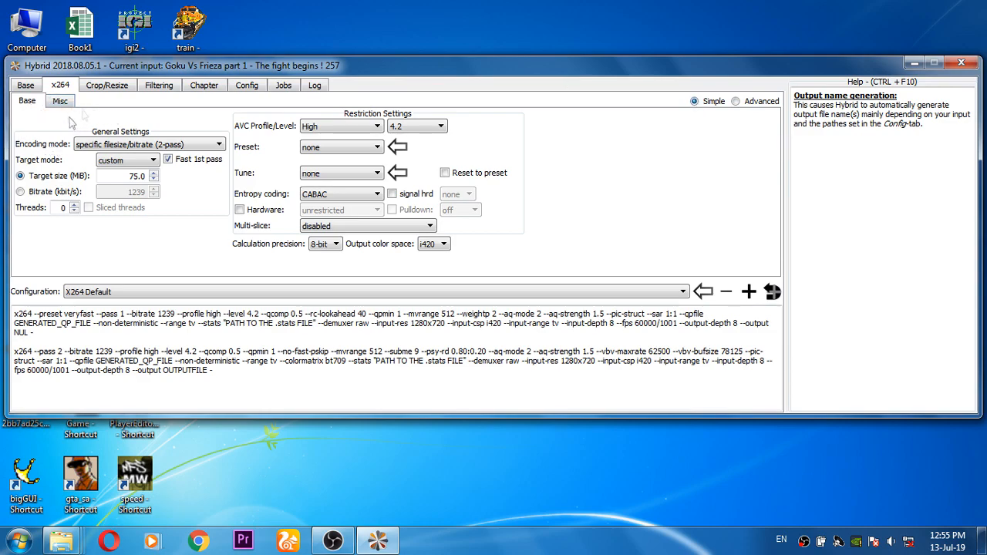
left_click(764, 103)
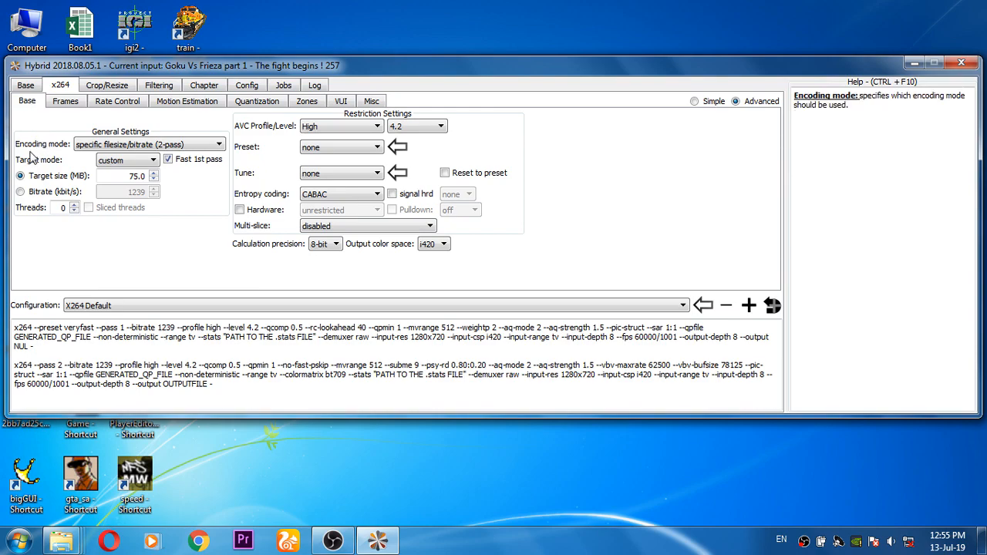
left_click(87, 146)
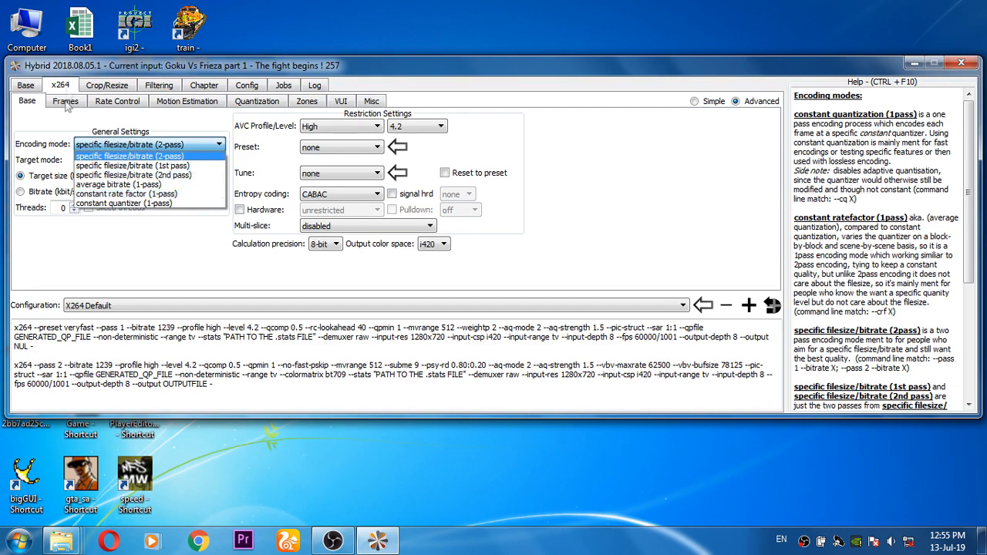
left_click(85, 156)
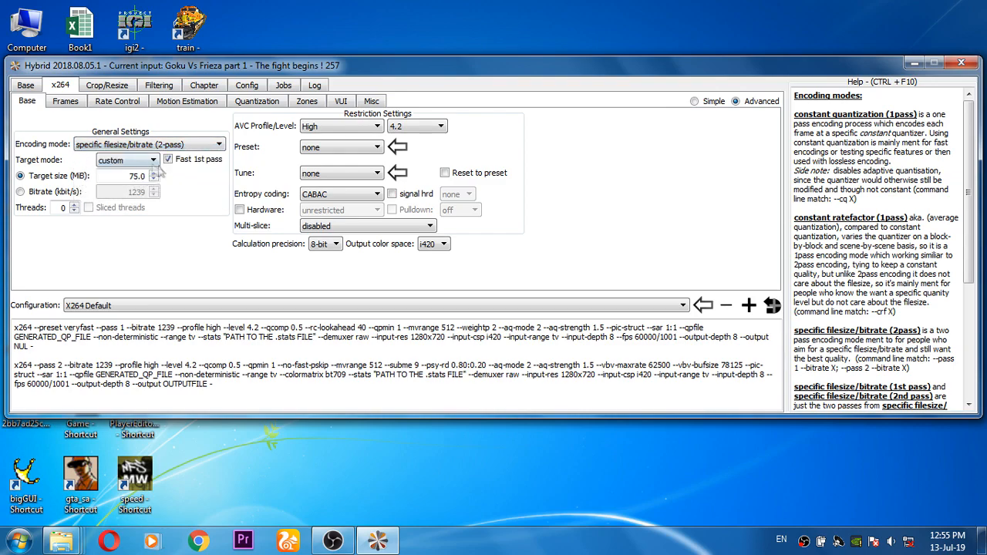
Step: Make the 2-pass encode aim for a target size of 75.0 MiB after trying the bitrate option
mouse_move(168, 168)
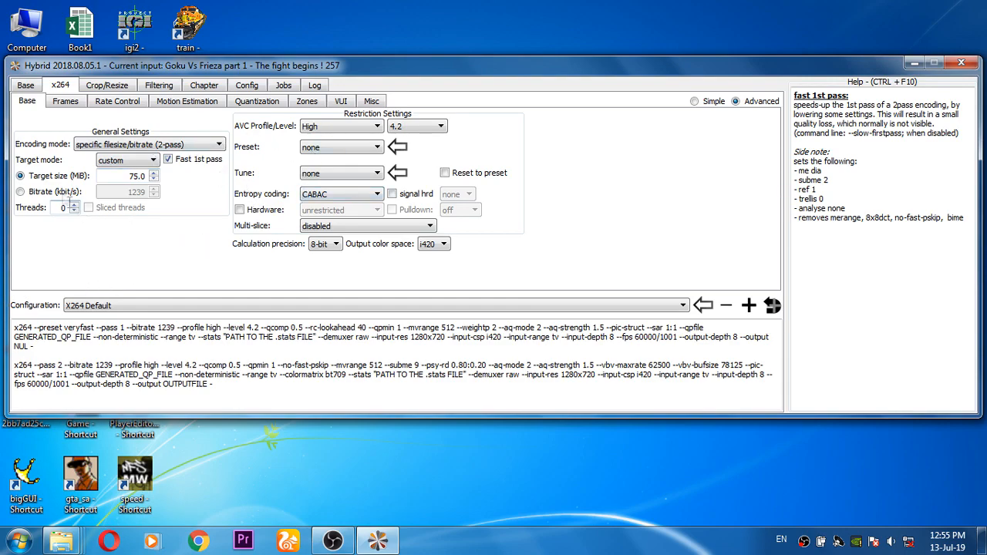
mouse_move(58, 195)
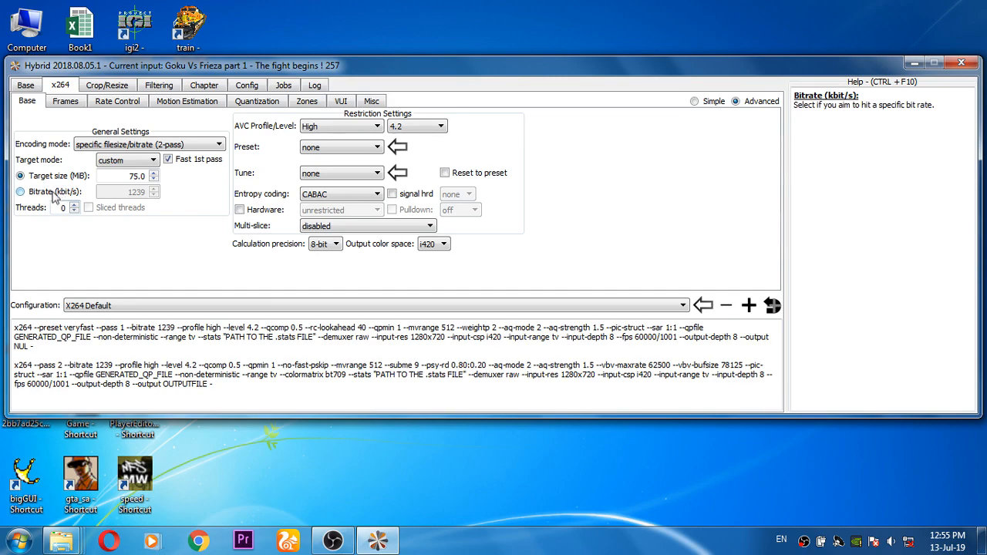
left_click(54, 195)
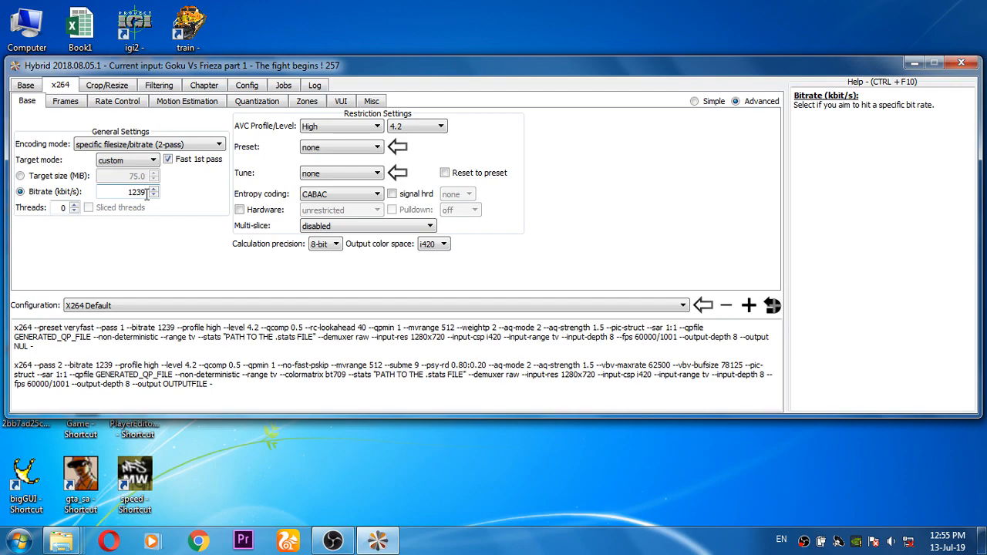
left_click(65, 179)
left_click(139, 177)
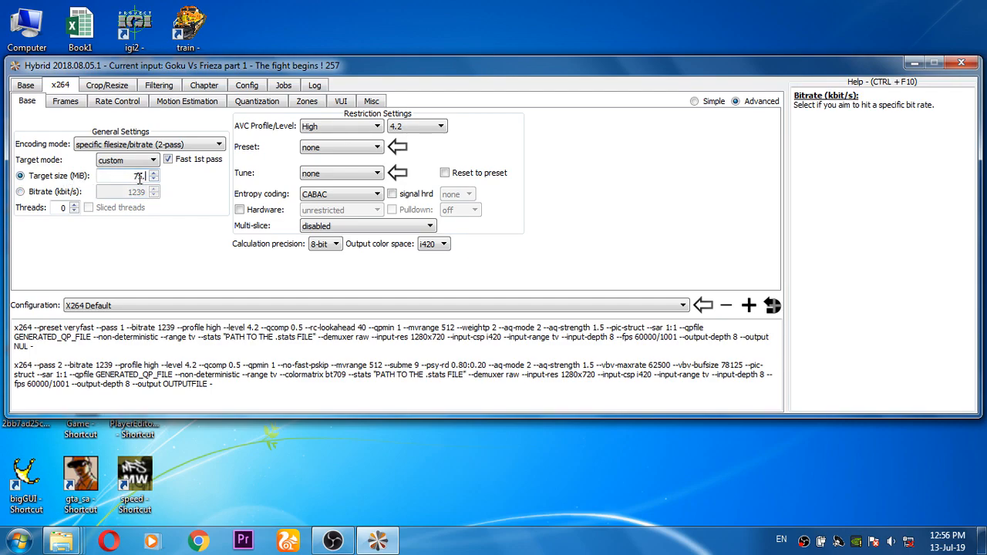
scroll(139, 177, "up", 1)
left_click(151, 179)
Step: Try the fast x264 preset, and leave both Preset and Tune set to none
mouse_move(313, 134)
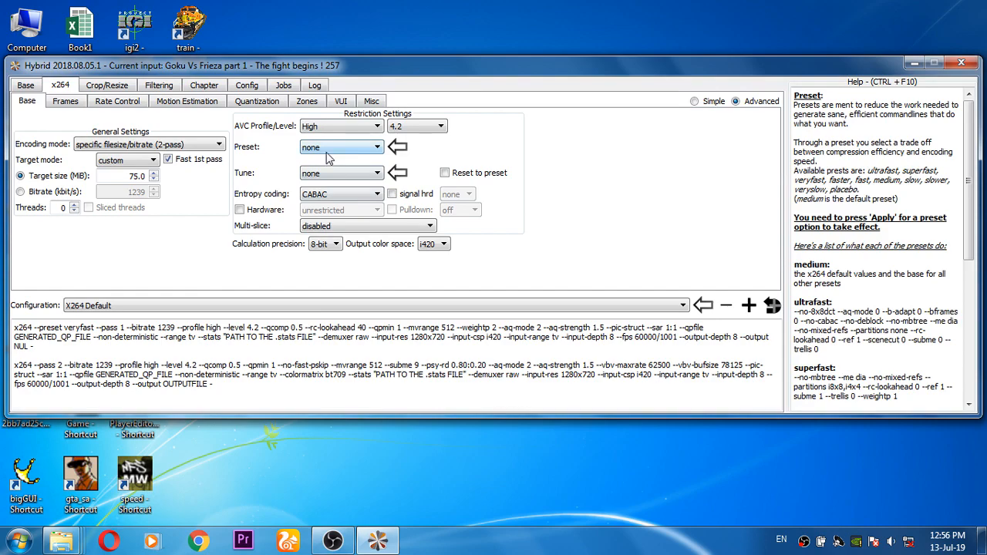
left_click(327, 148)
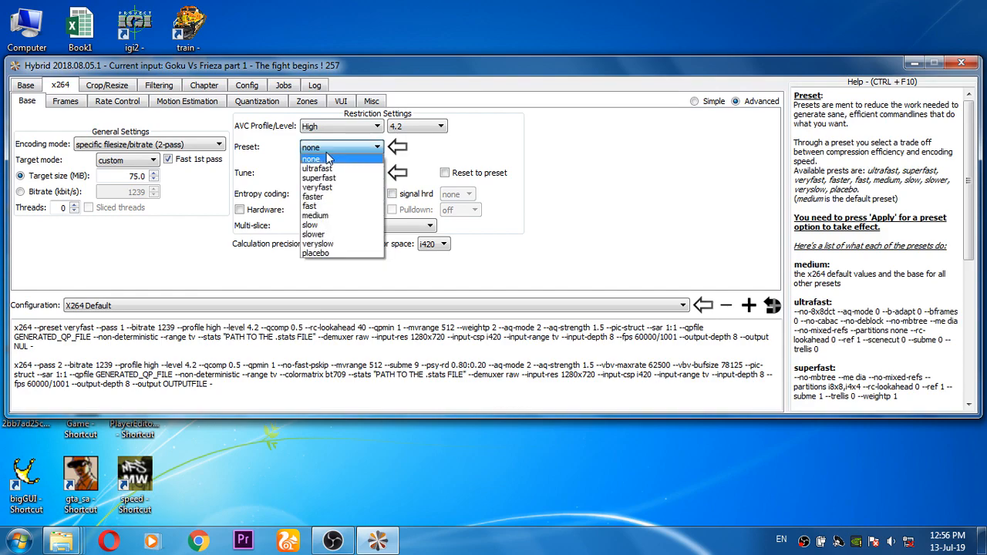
left_click(318, 207)
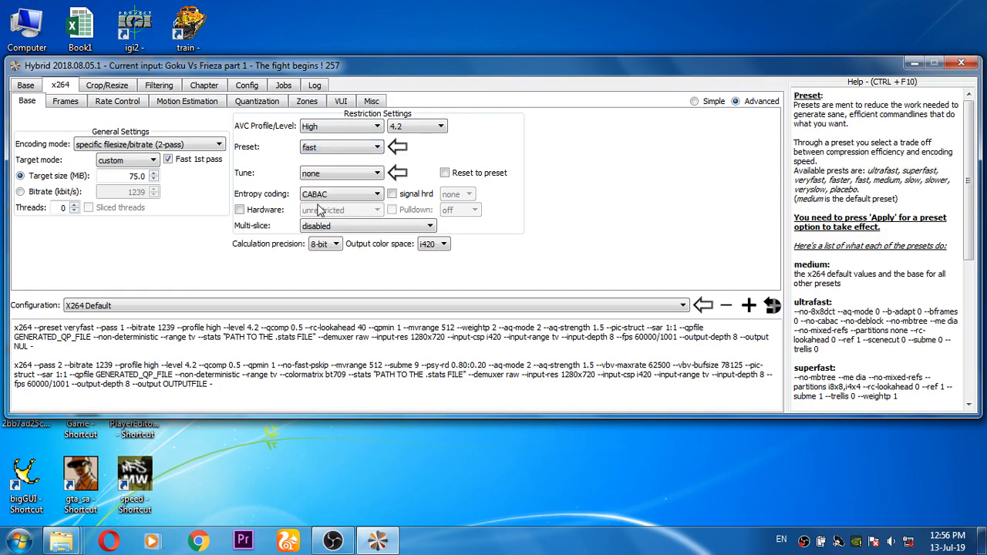
left_click(336, 150)
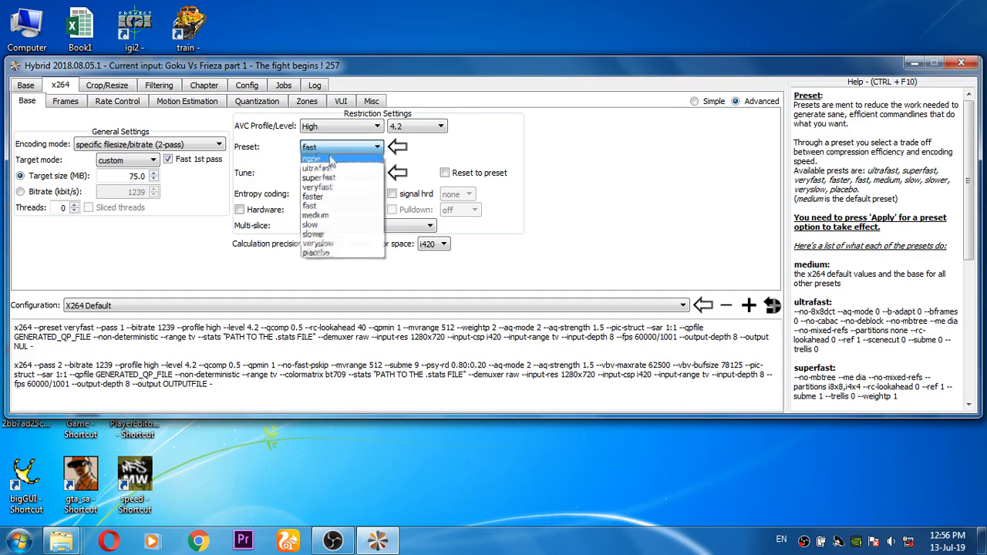
left_click(330, 160)
left_click(324, 175)
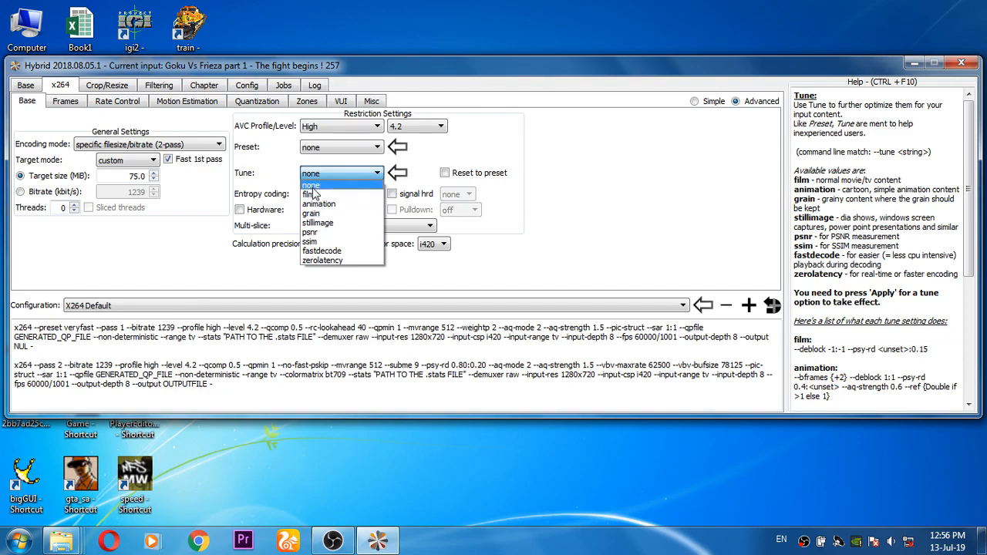
left_click(312, 188)
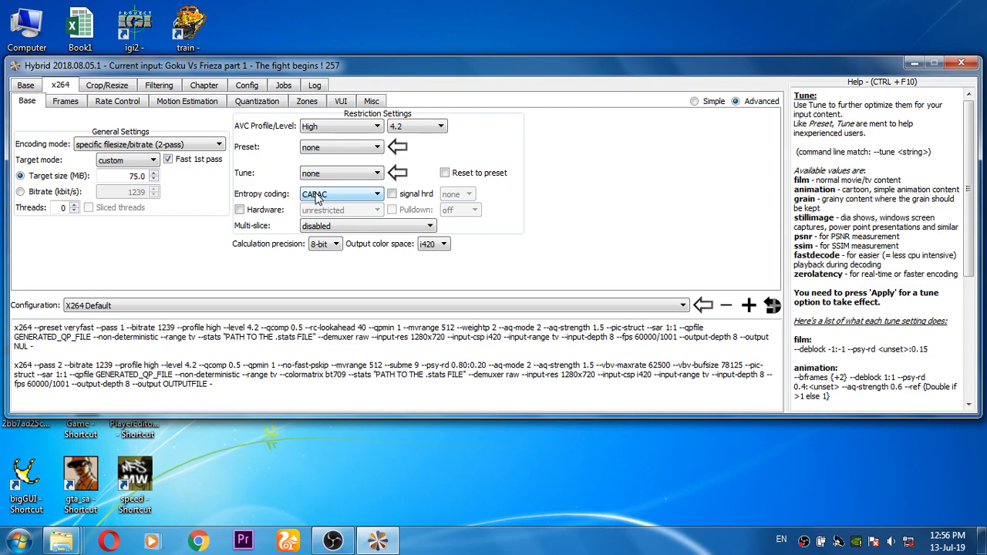
Step: Check the entropy coding, hardware and multi-slice restrictions, and select 4.2 as the AVC level
mouse_move(318, 199)
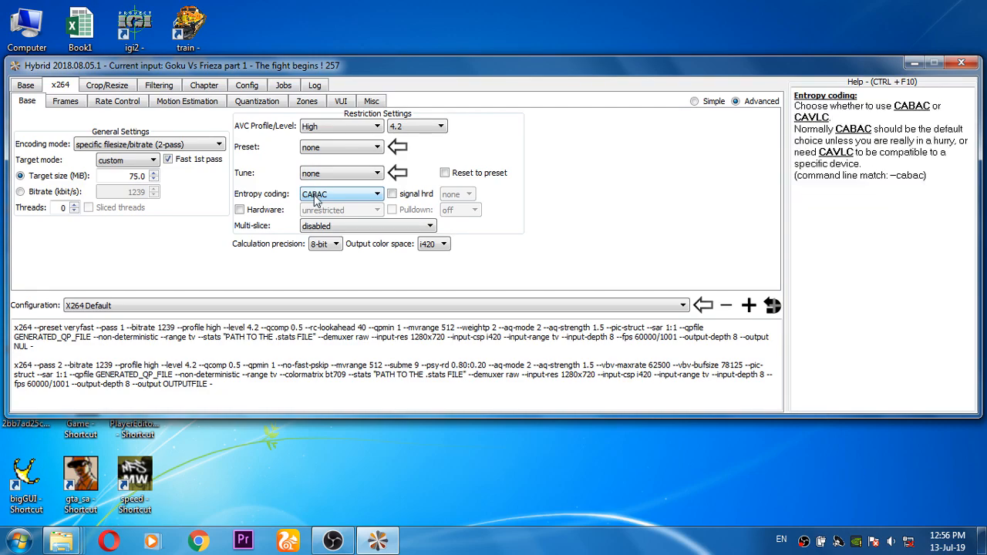
mouse_move(267, 216)
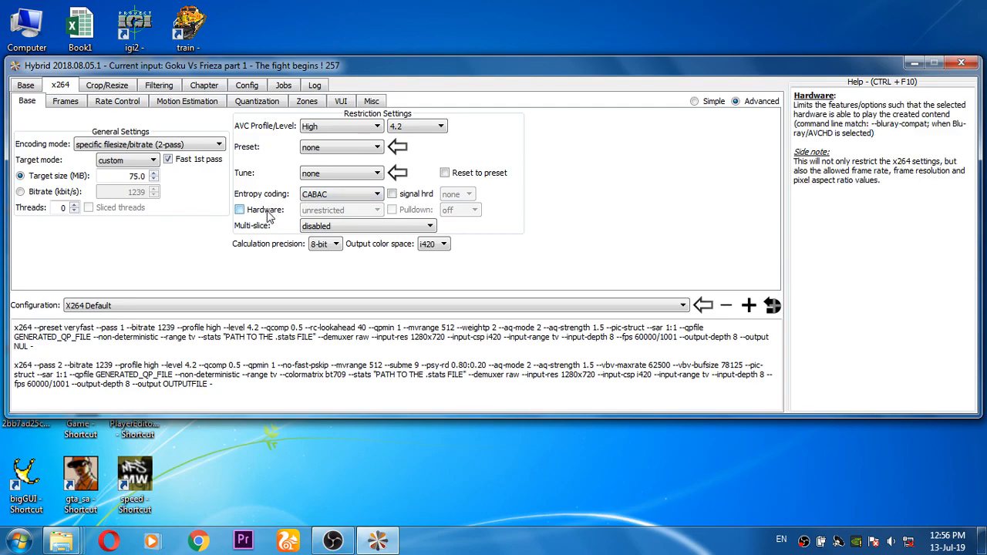
mouse_move(343, 230)
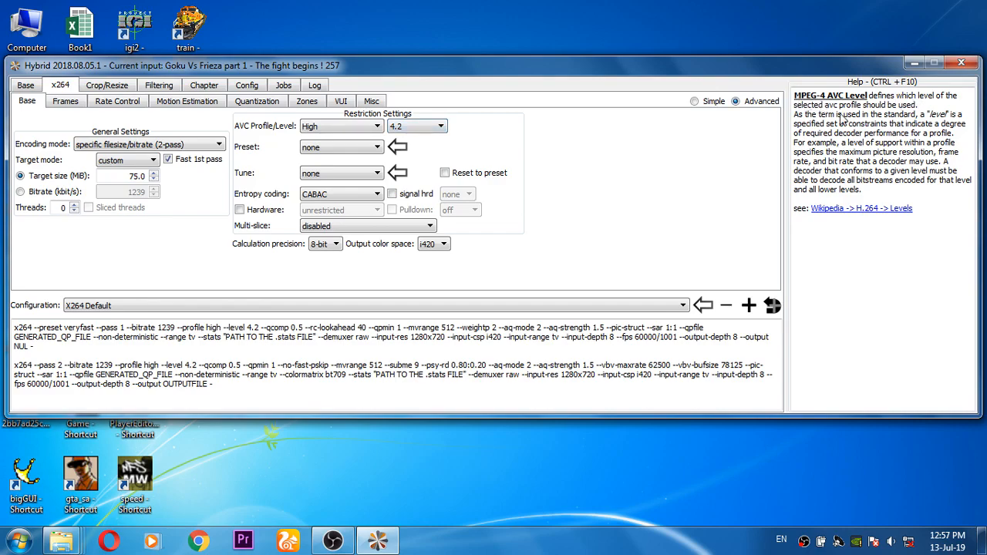
left_click(410, 131)
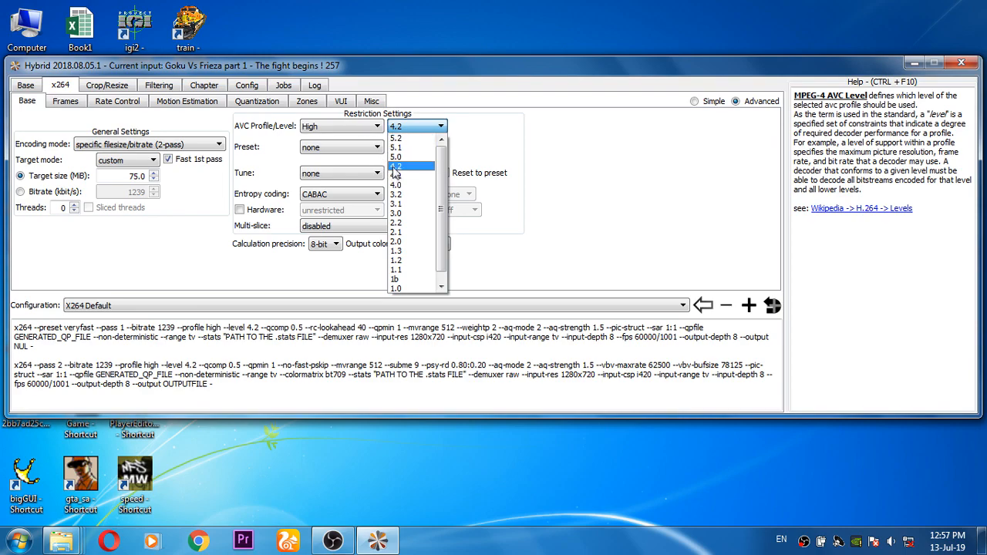
left_click(395, 169)
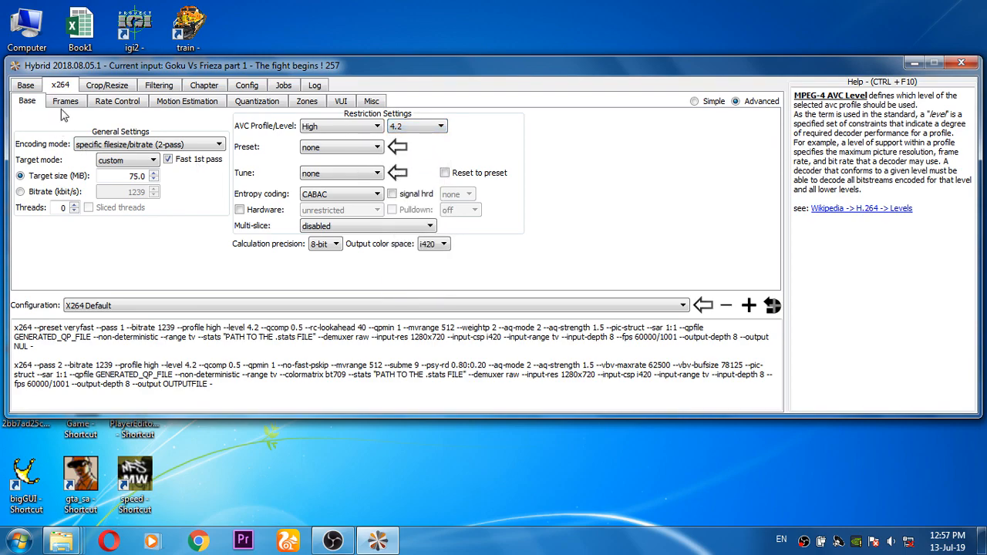
Step: Examine the x264 frame settings for reference frames, consecutive b-frames, adaptive b-frame decision, b-pyramid and prediction mode
left_click(64, 105)
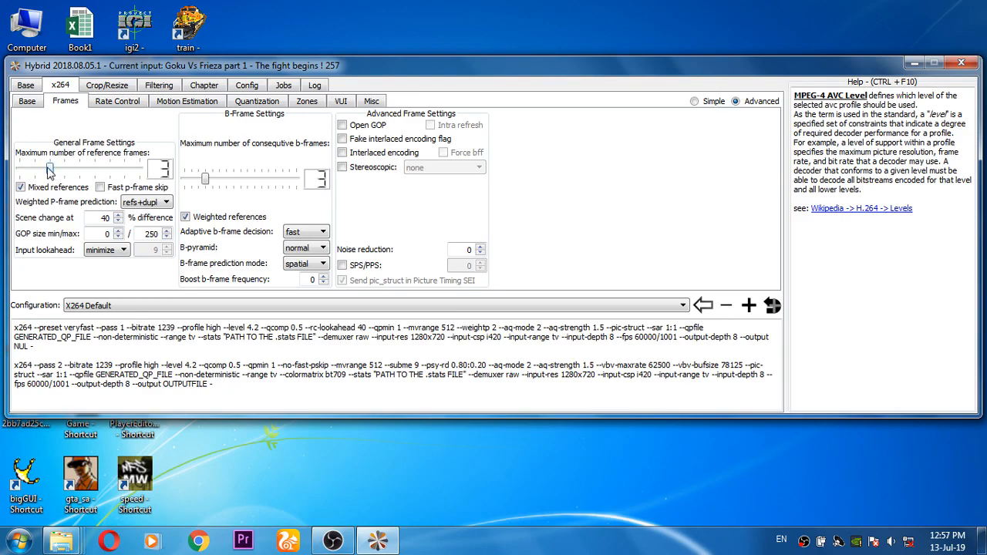
mouse_move(50, 171)
mouse_move(225, 182)
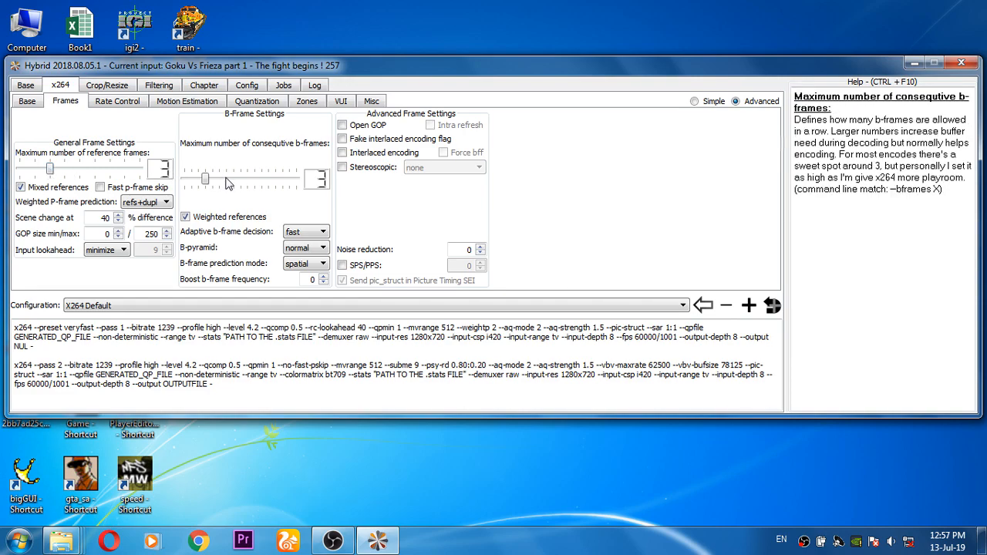
mouse_move(201, 216)
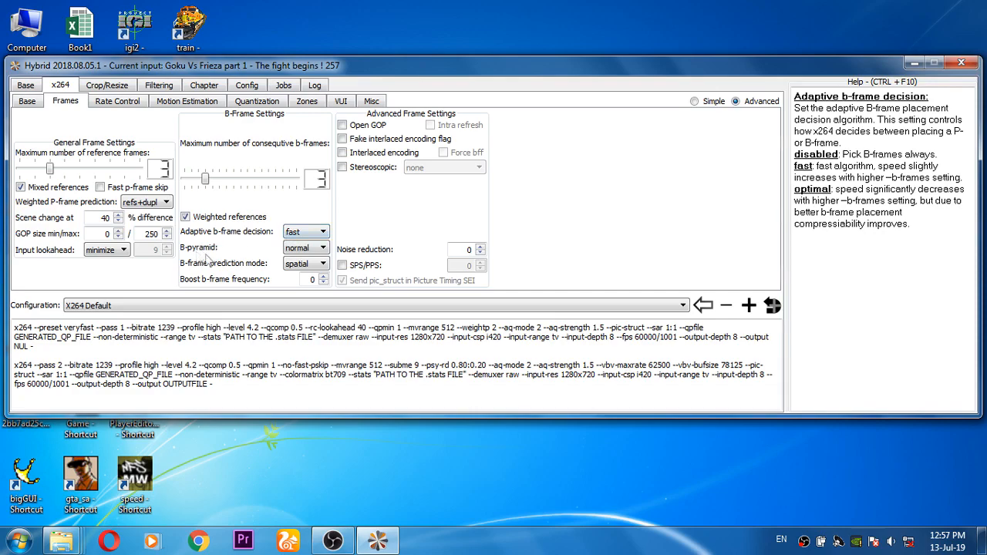
mouse_move(300, 252)
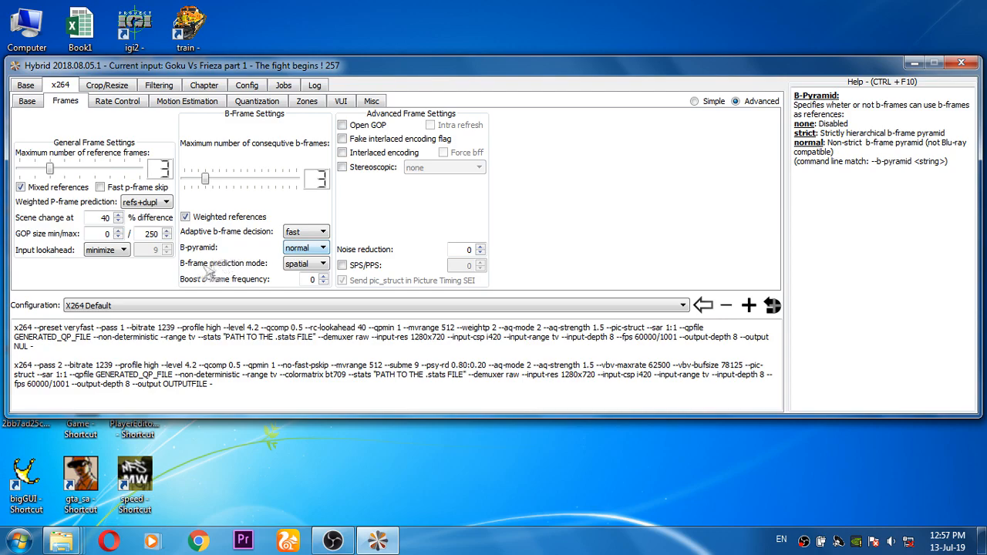
mouse_move(293, 275)
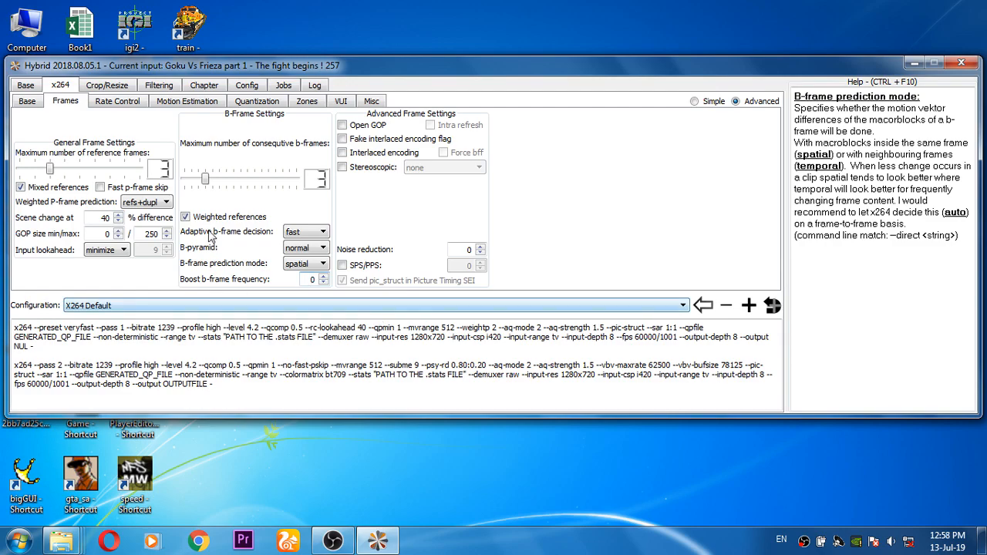
mouse_move(210, 237)
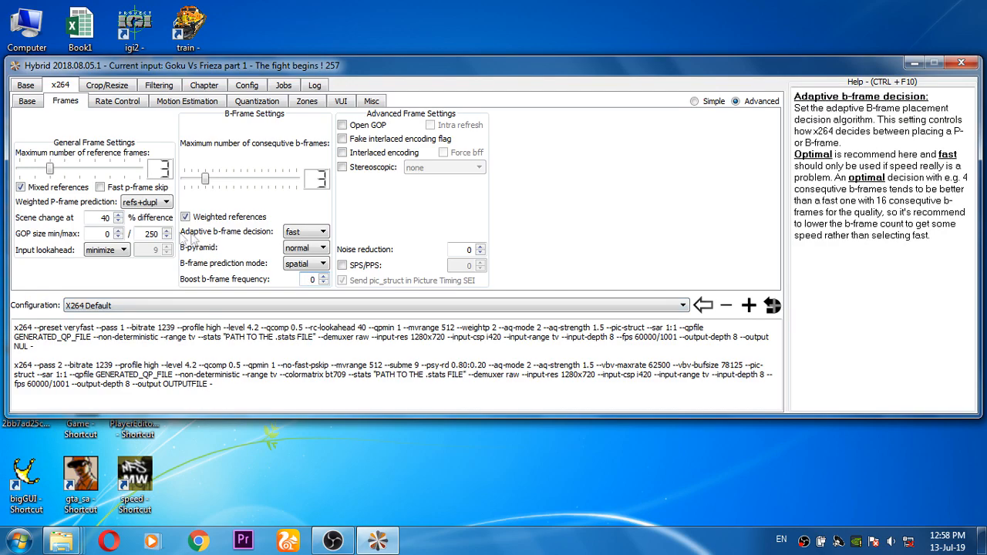
Step: Examine the p-frame skip, weighted P-frame prediction, GOP size and input lookahead options, followed by the rate control settings
mouse_move(124, 209)
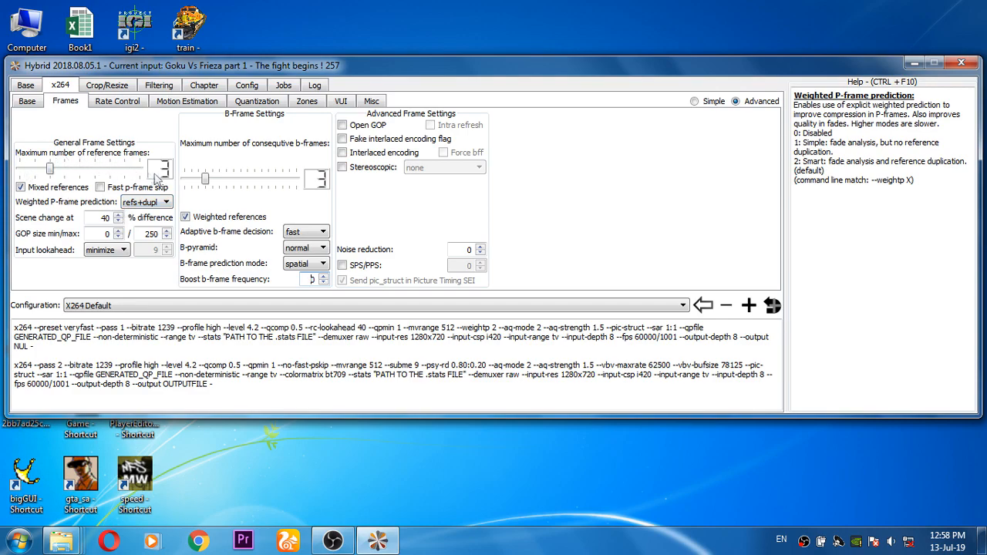
mouse_move(101, 191)
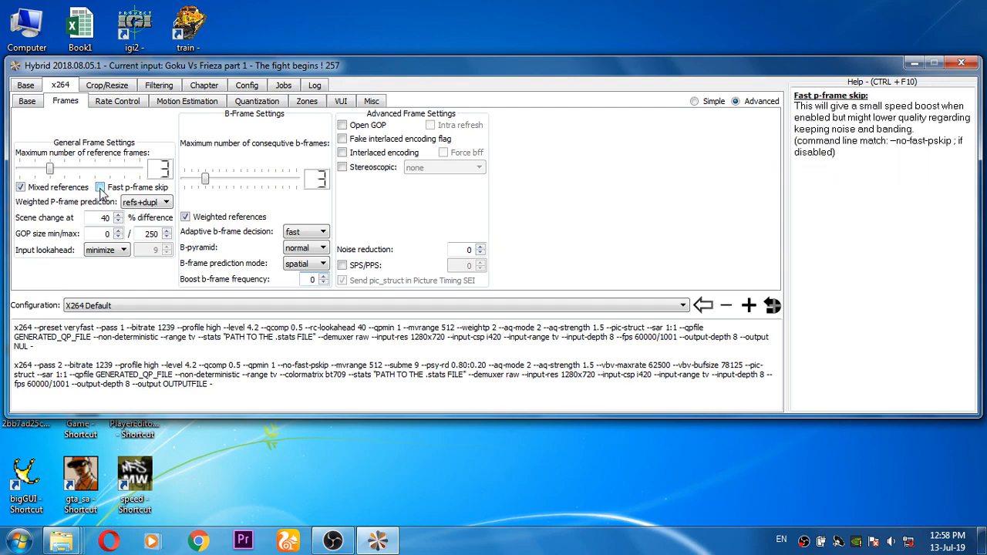
left_click(138, 203)
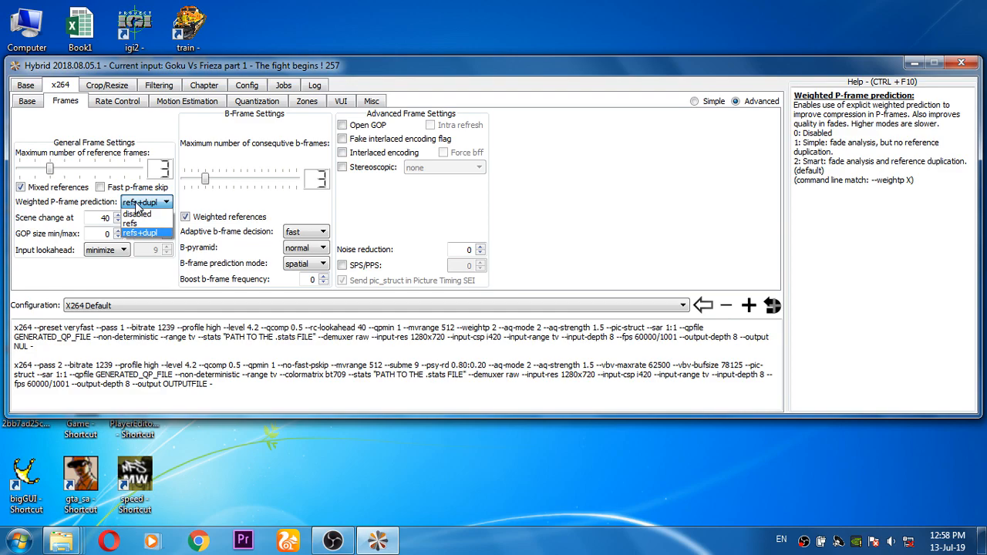
left_click(138, 203)
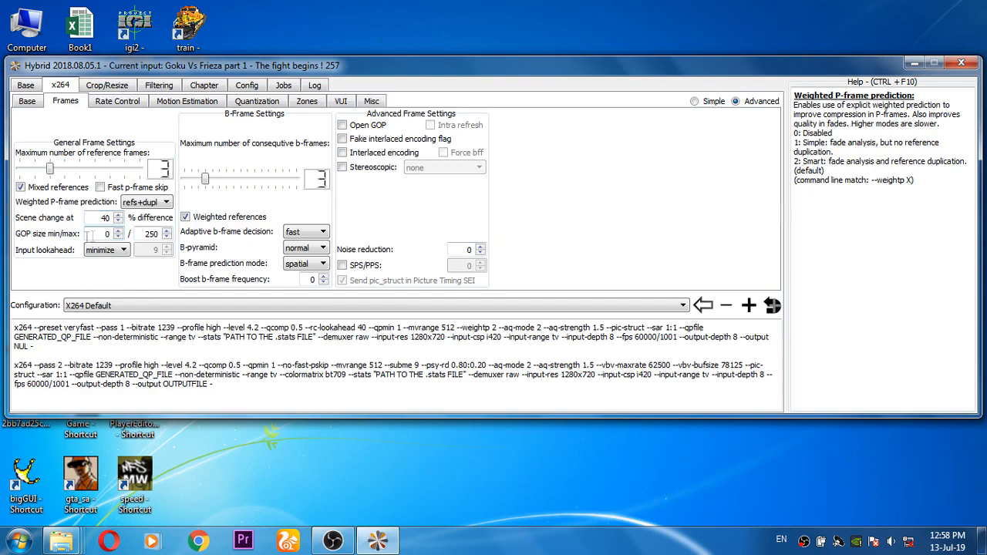
mouse_move(69, 238)
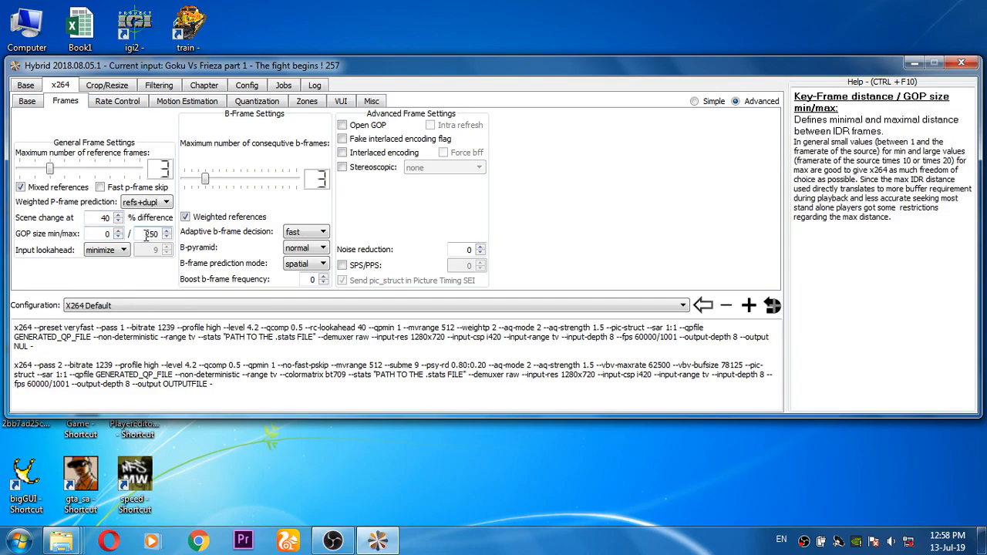
mouse_move(103, 257)
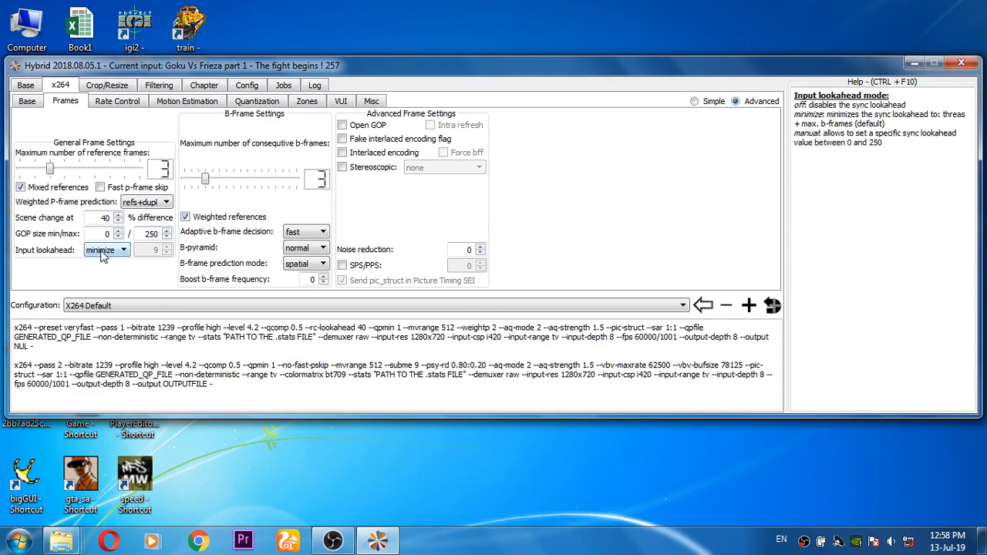
left_click(129, 101)
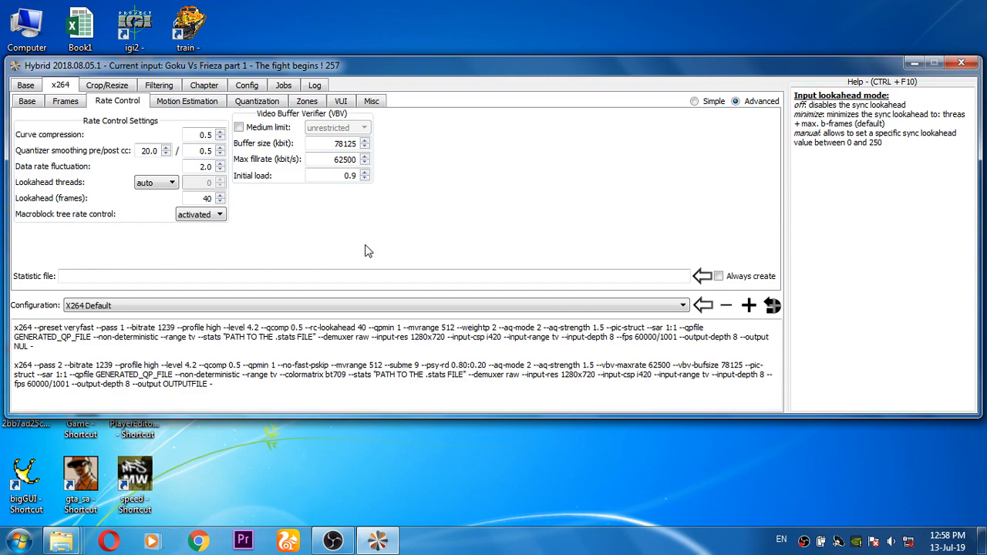
Step: Try diamond as the full-pixel precision for motion estimation, and set it back to hexagonal
left_click(213, 105)
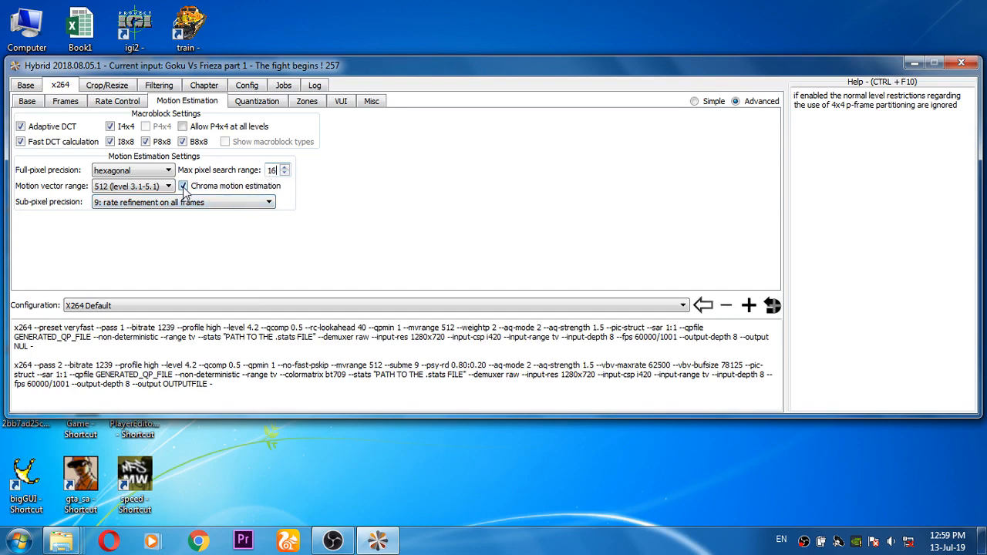
left_click(124, 171)
left_click(123, 171)
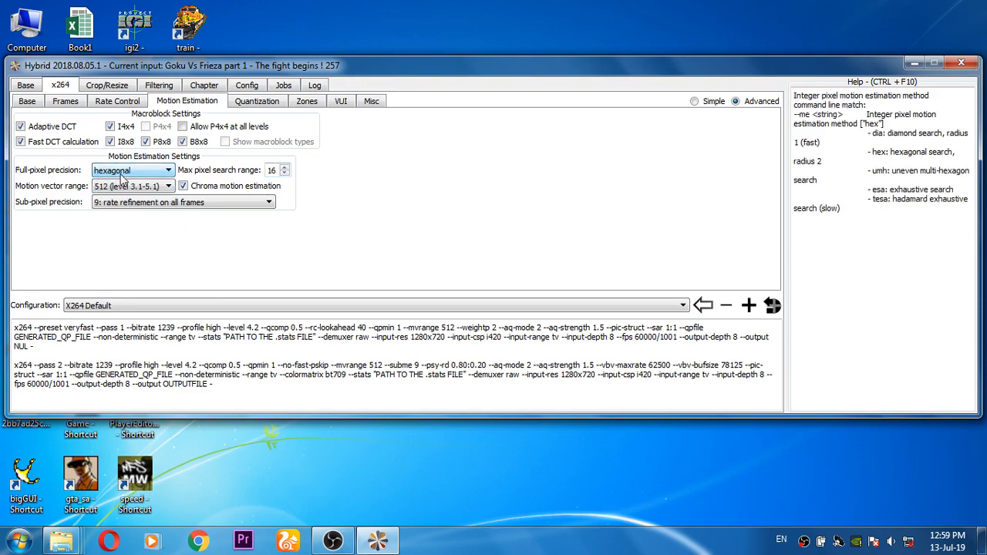
left_click(123, 173)
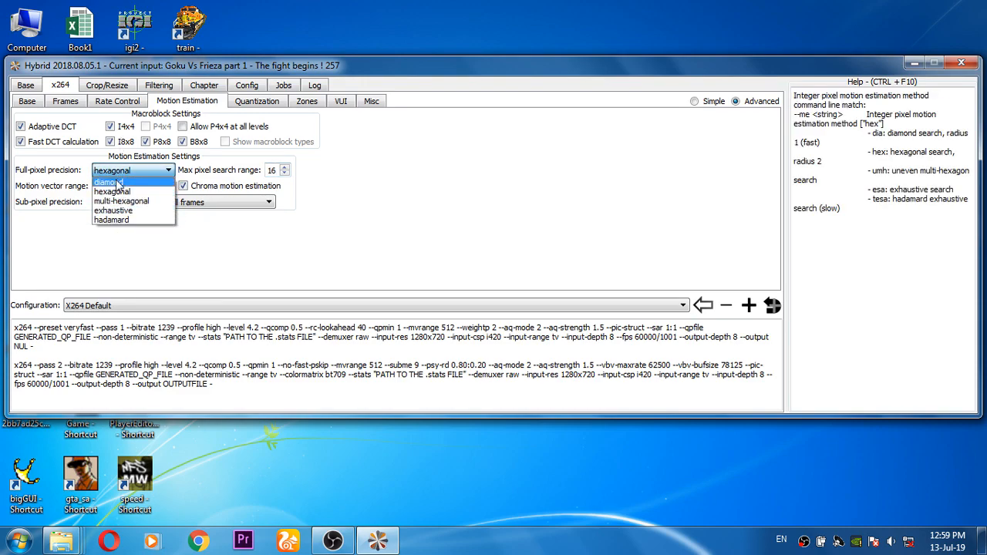
left_click(115, 183)
left_click(123, 171)
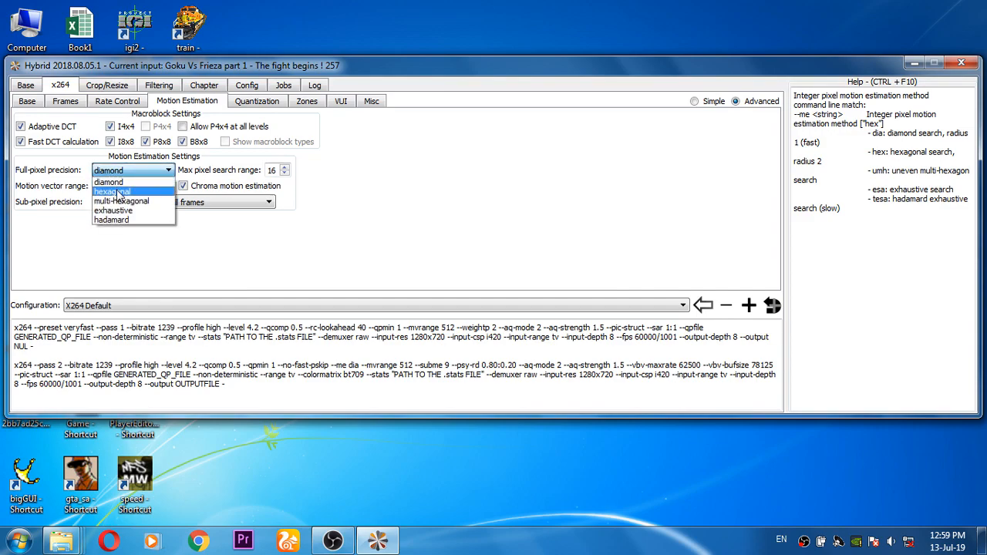
left_click(117, 193)
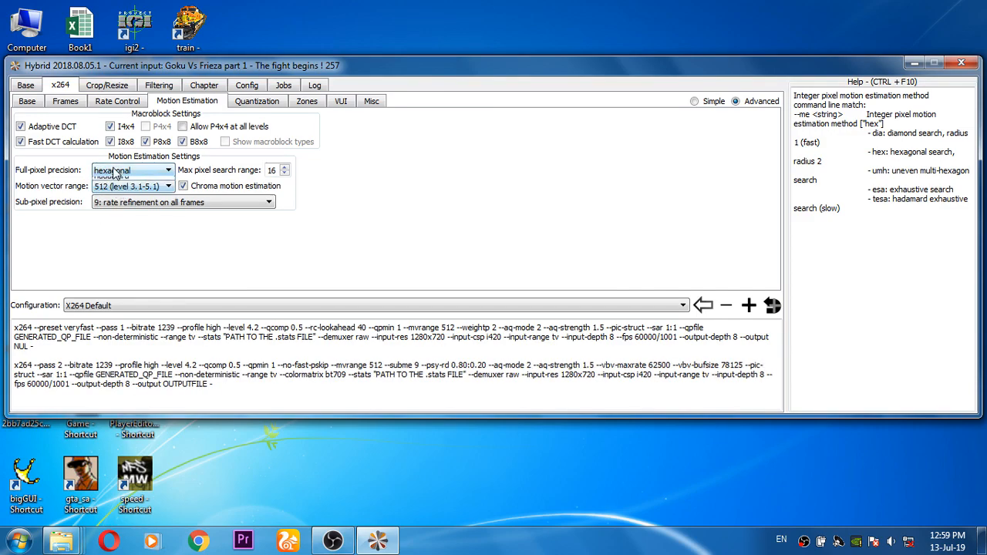
left_click(123, 170)
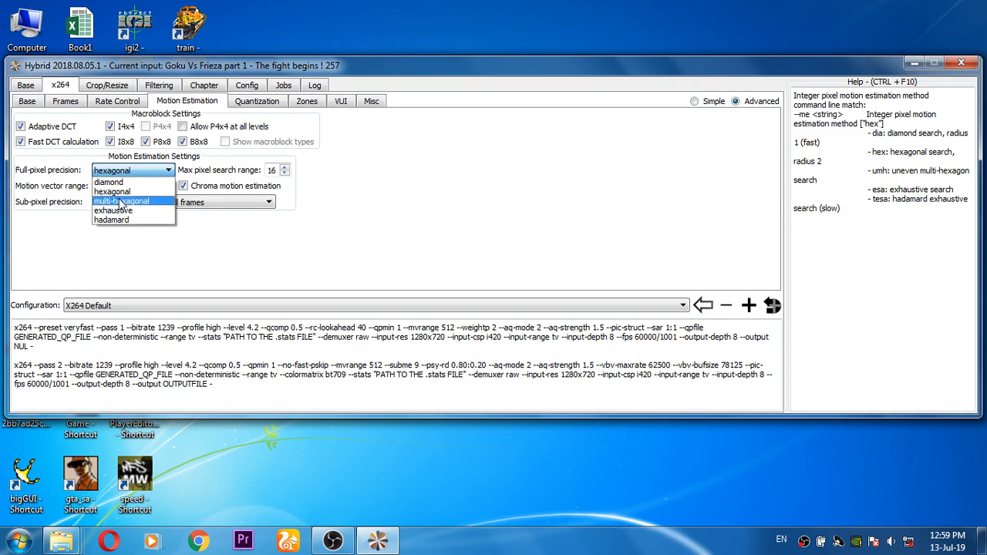
left_click(115, 191)
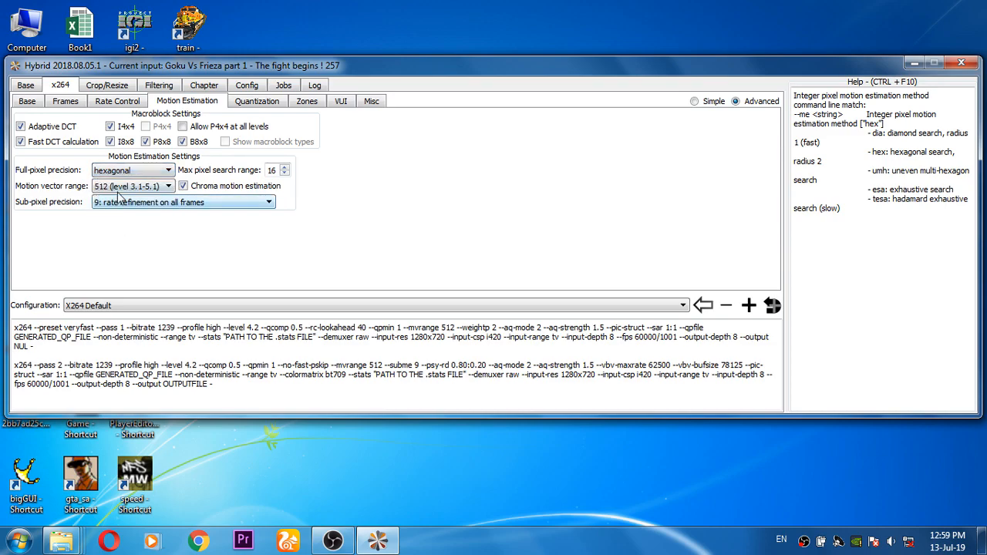
Step: Compare the motion vector range options with the chosen AVC level, leaving the range at 512 (level 3.1-5.1)
left_click(120, 192)
left_click(123, 186)
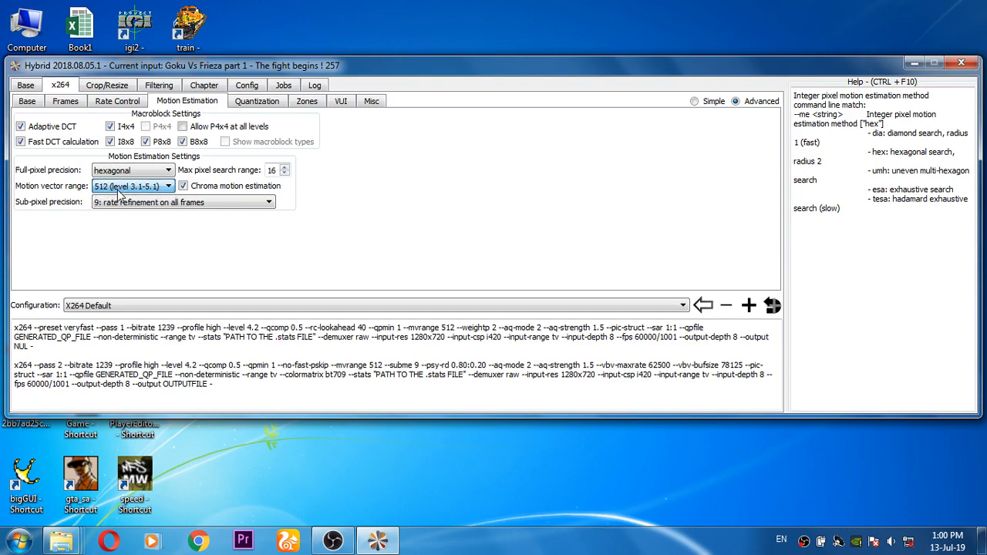
left_click(29, 103)
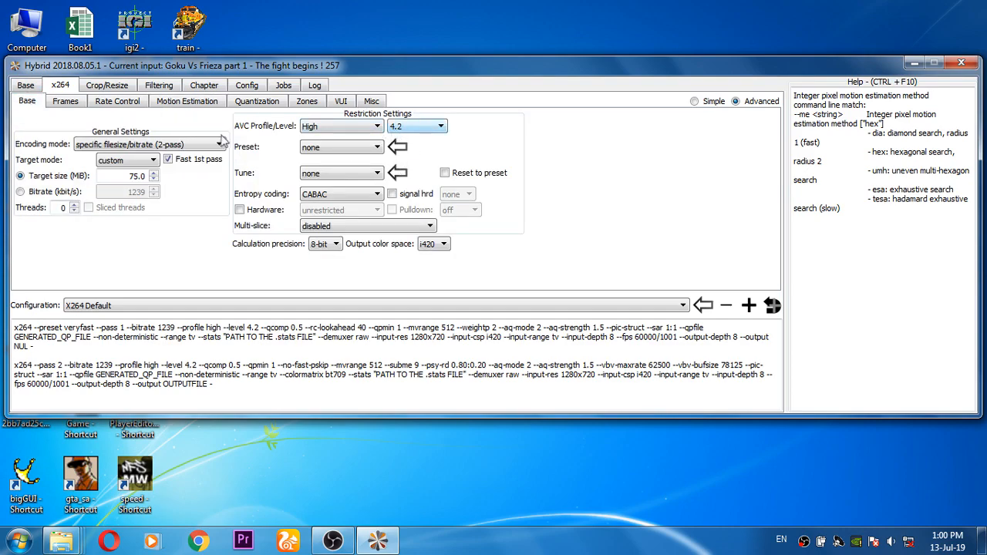
left_click(196, 103)
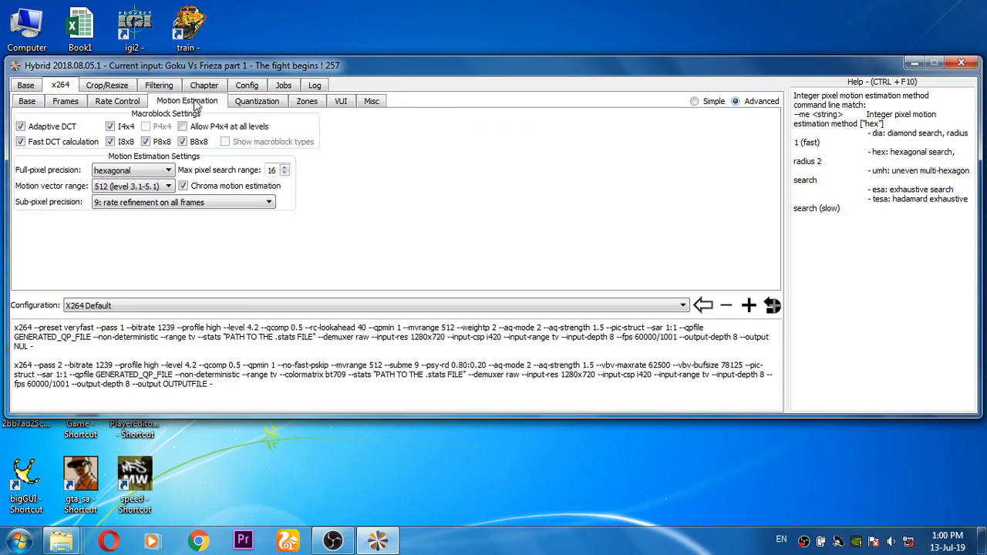
left_click(113, 189)
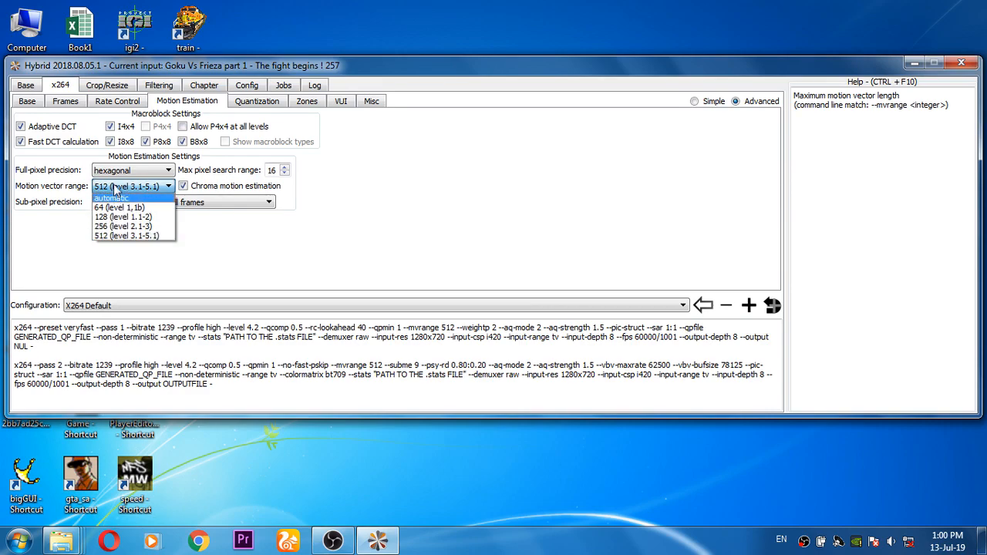
left_click(114, 190)
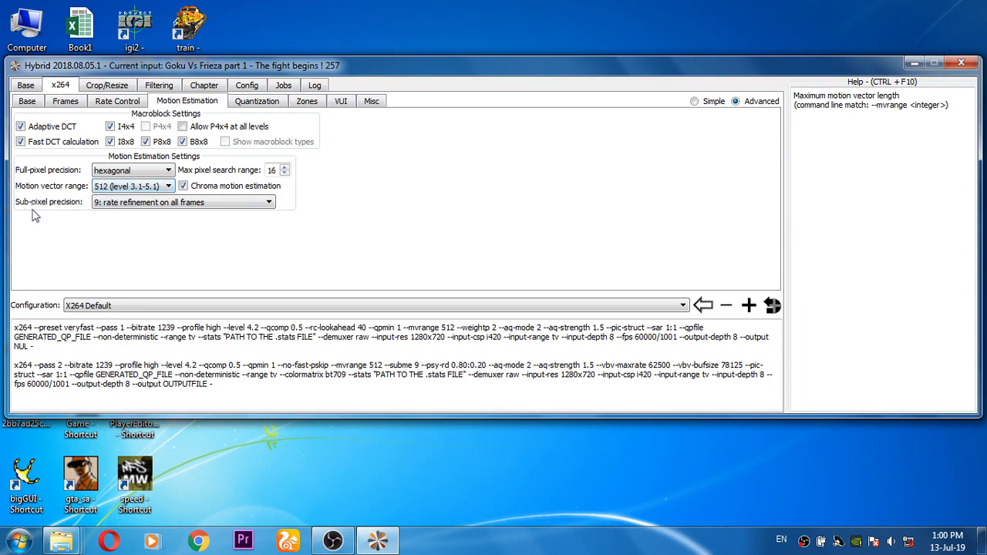
Step: Select "9: rate refinement on all frames" as the sub-pixel precision and review the other precision levels
left_click(120, 205)
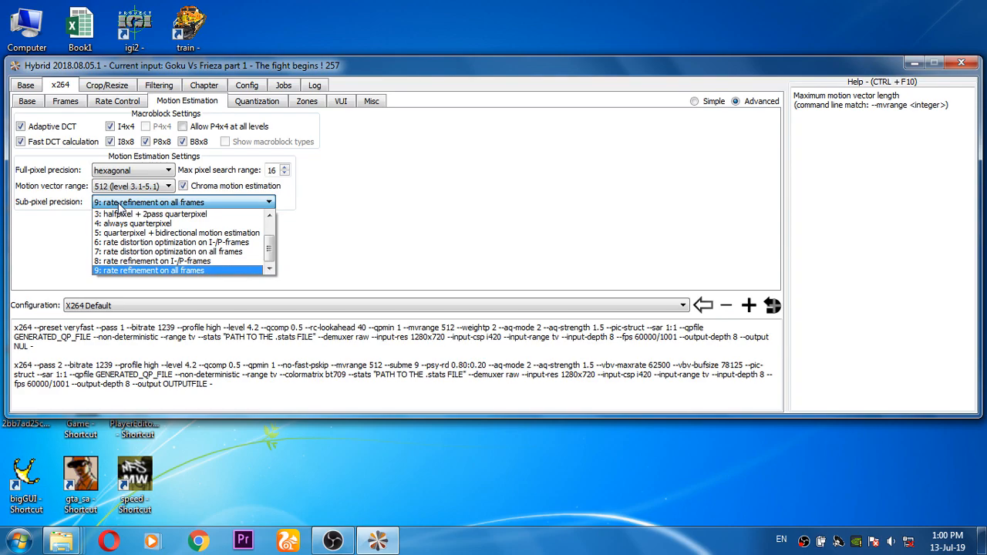
left_click_drag(271, 257, 267, 286)
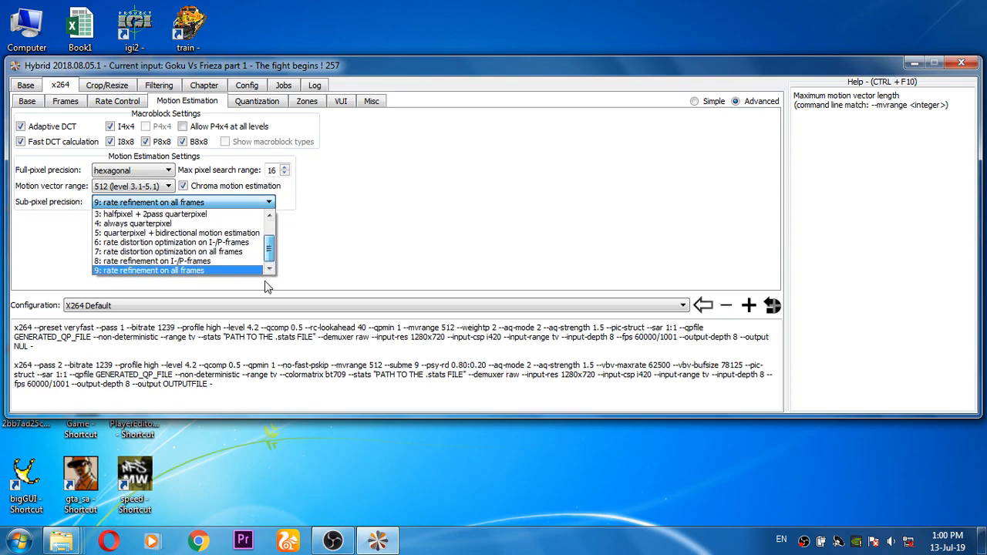
left_click(194, 272)
left_click(182, 204)
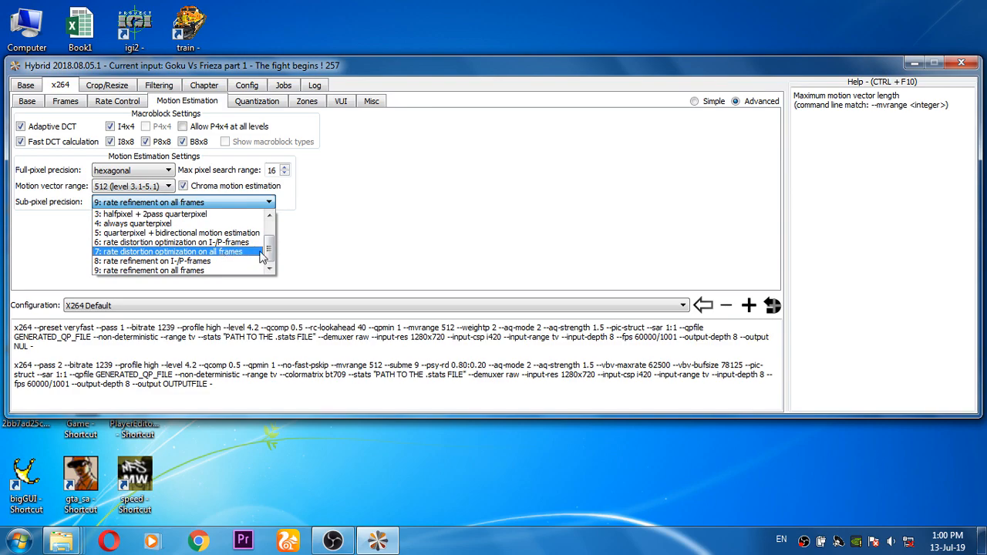
left_click_drag(268, 255, 269, 233)
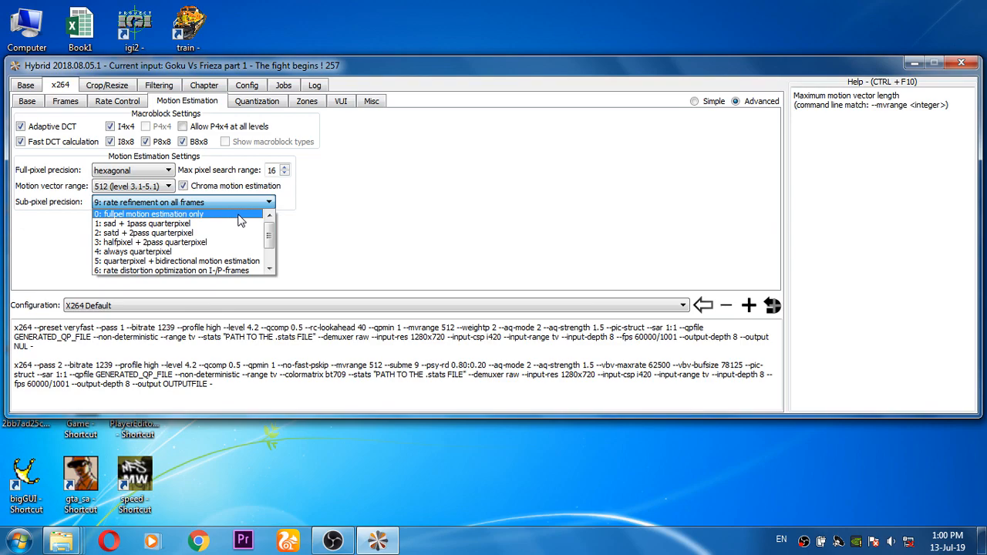
left_click(377, 187)
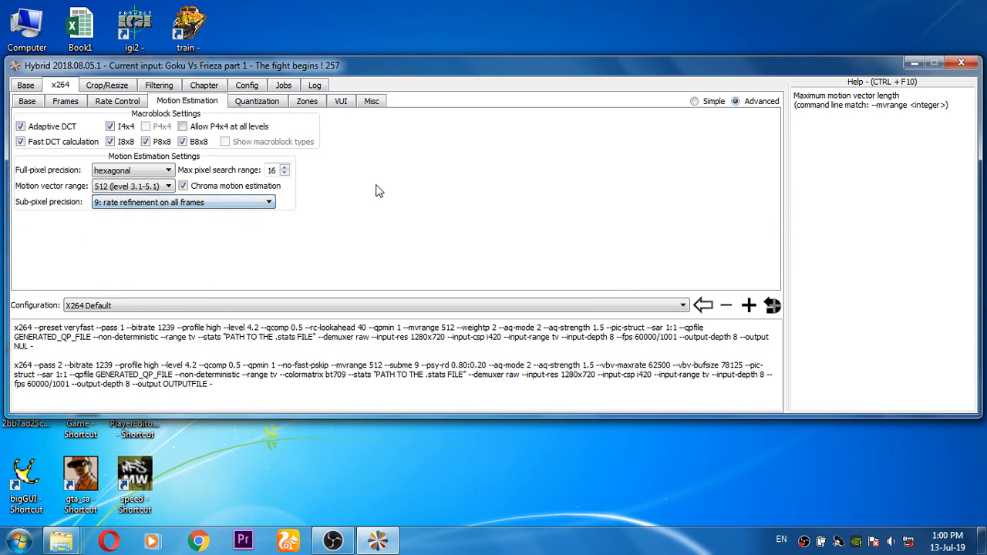
Step: Lower the x264 adaptive quantization strength to its default of 1.0
left_click(248, 106)
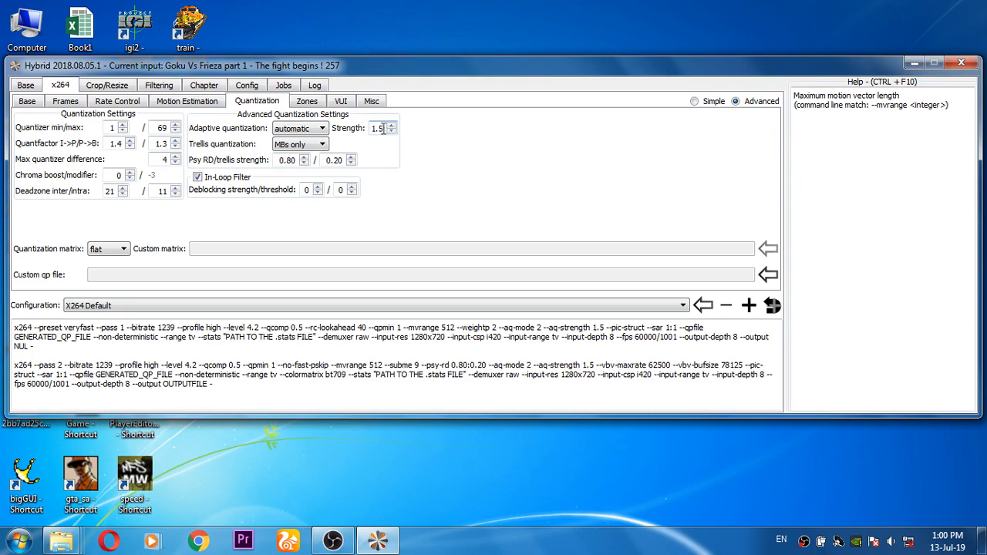
mouse_move(392, 133)
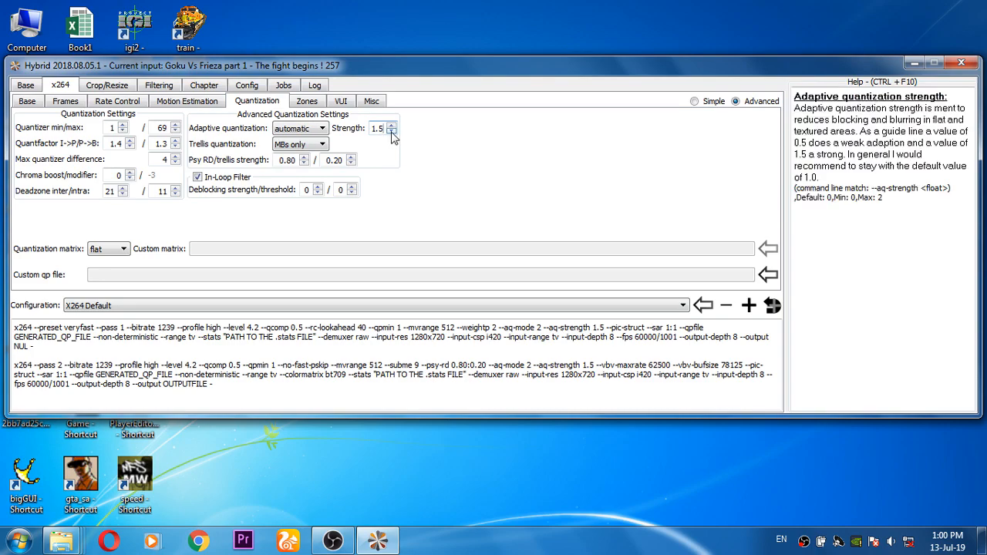
left_click(392, 132)
left_click(392, 132)
left_click(392, 132)
Step: Examine the x264 zones, VUI and miscellaneous options, followed by the crop and resize settings
left_click(313, 102)
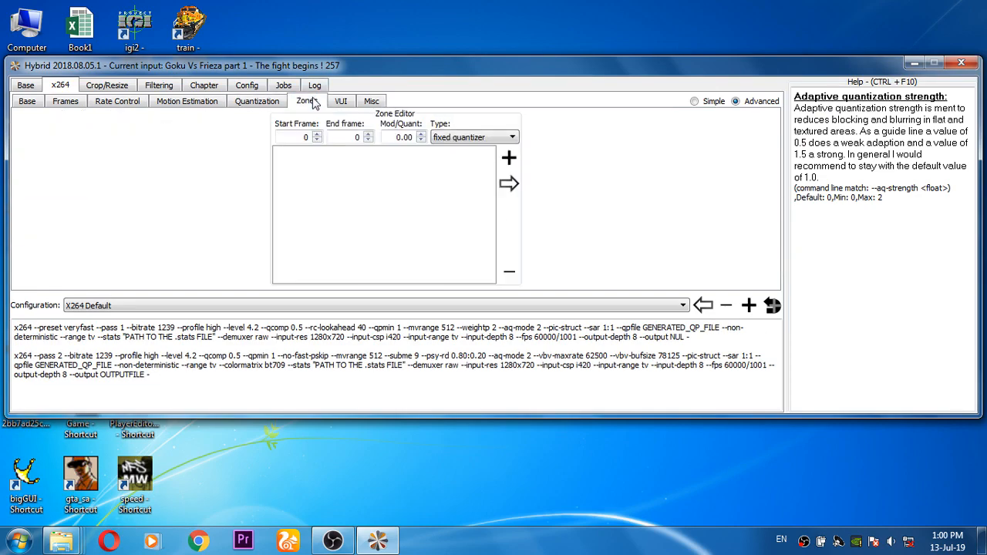
left_click(342, 103)
left_click(369, 105)
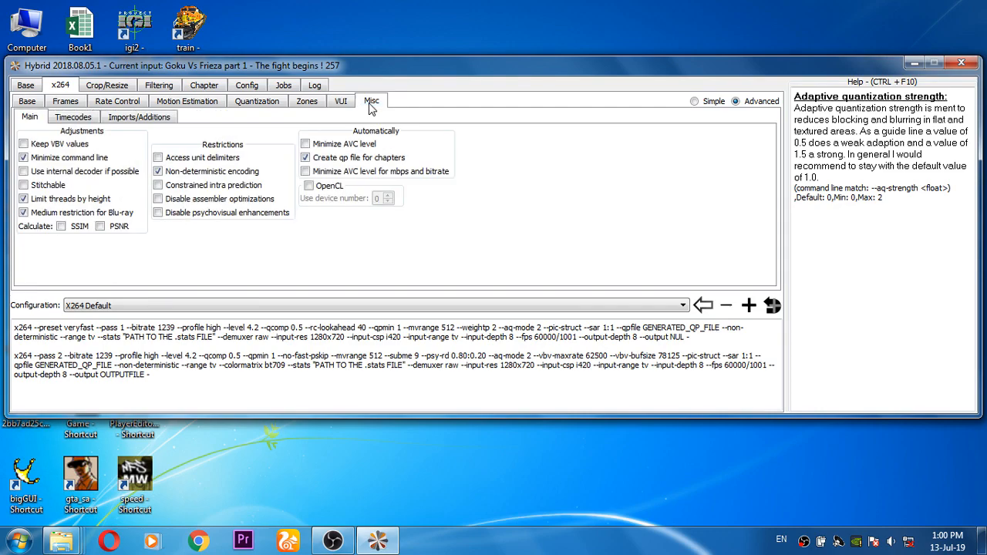
left_click(347, 103)
left_click(312, 103)
left_click(344, 103)
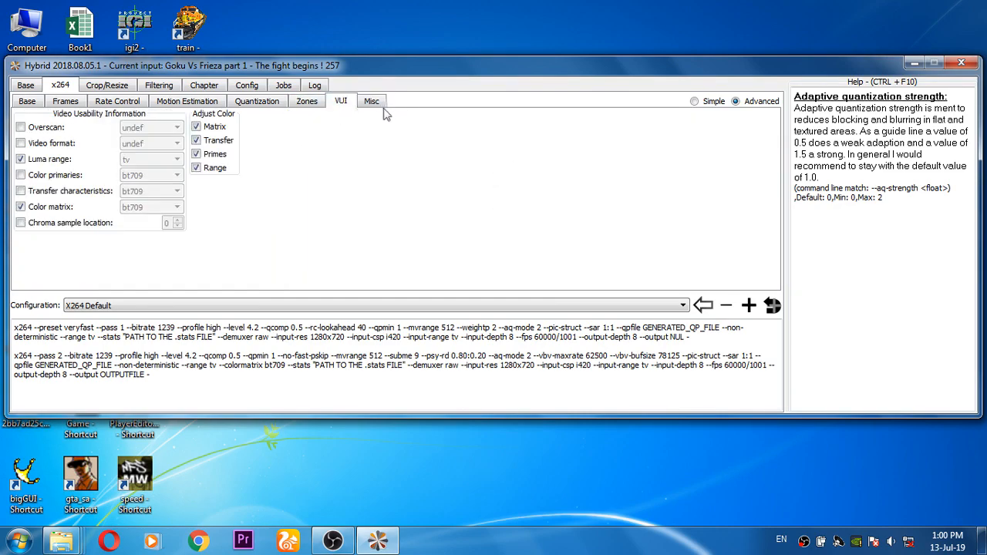
left_click(378, 104)
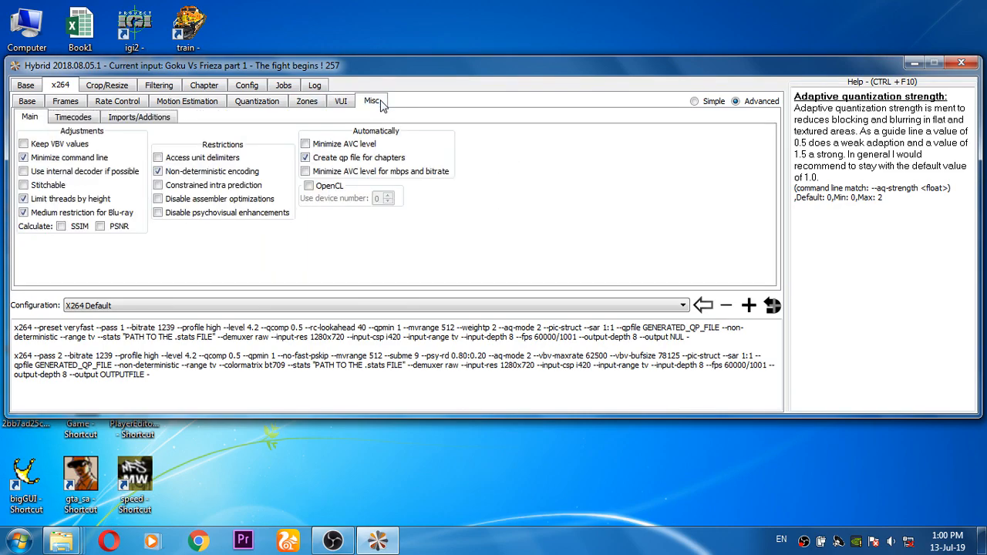
left_click(74, 118)
left_click(139, 117)
left_click(29, 117)
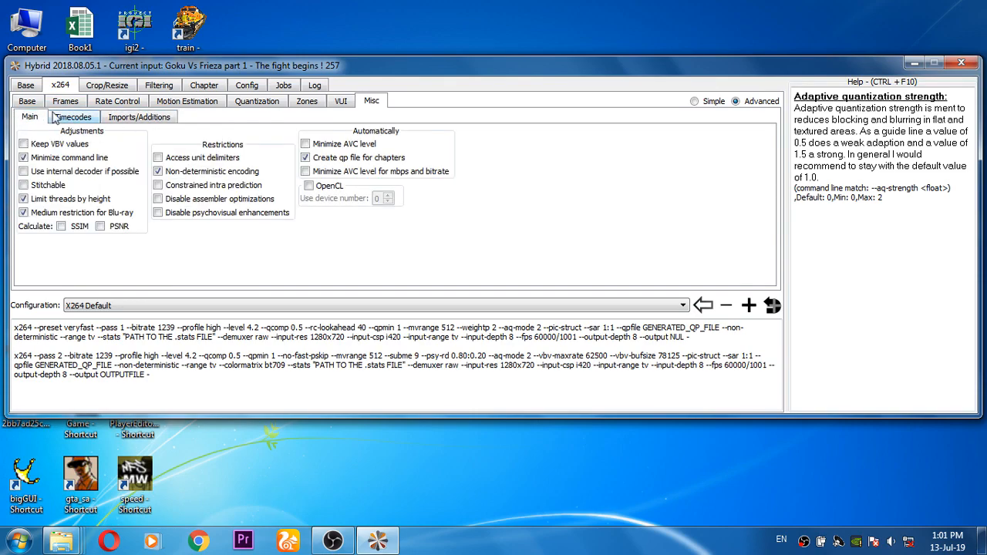
left_click(113, 88)
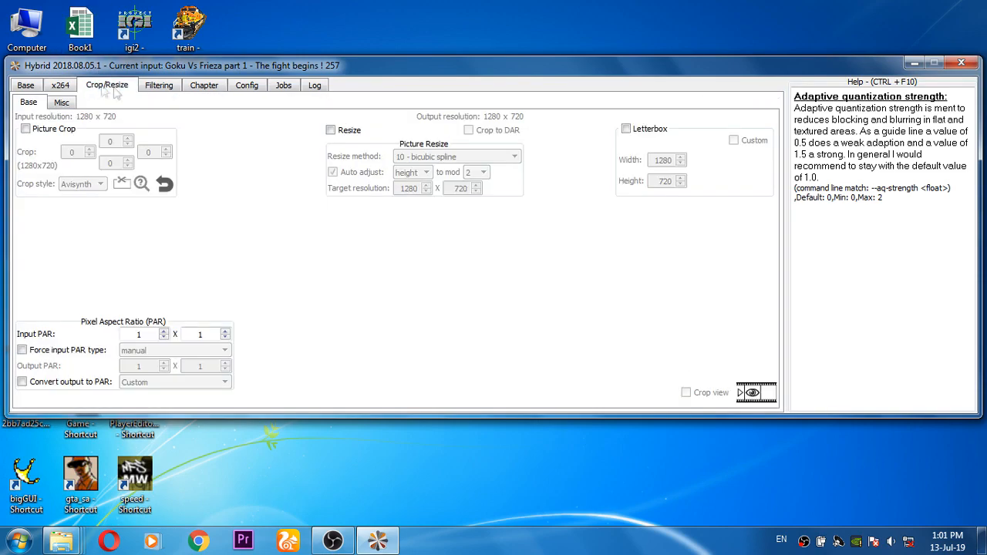
left_click(63, 104)
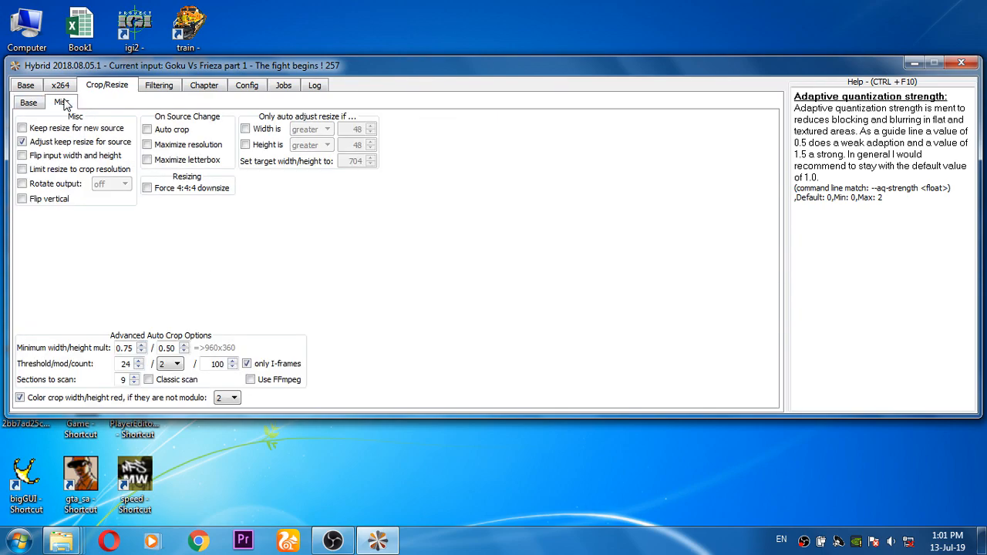
Step: Choose Avisynth as the filtering support and set InterFrame's target frame rate to 60, reading the help on the GPU option
left_click(157, 87)
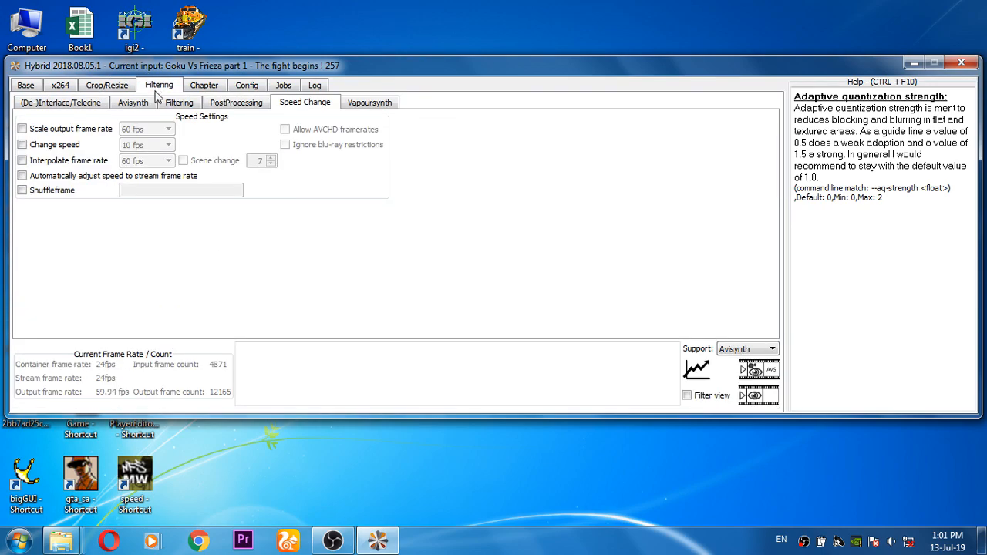
left_click(734, 350)
left_click(729, 372)
left_click(131, 104)
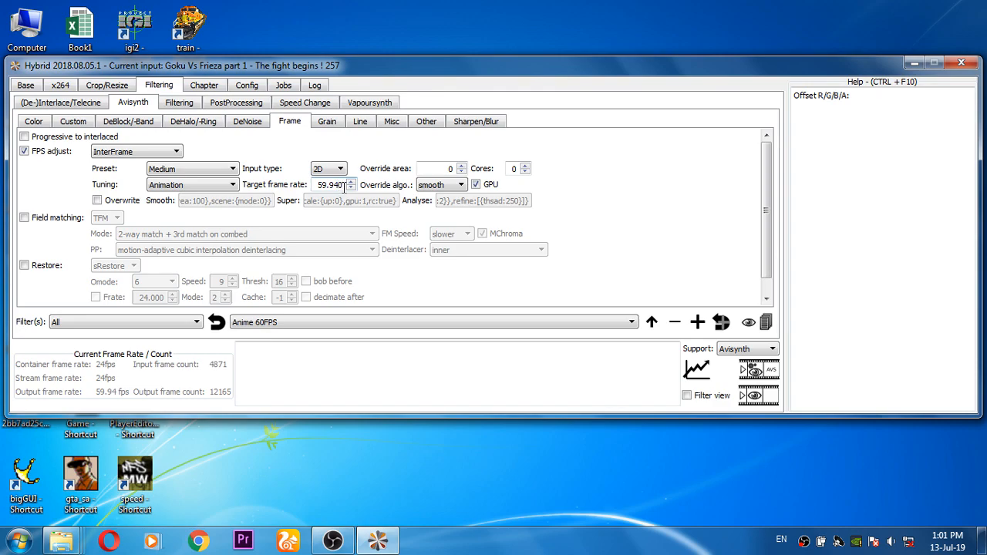
key("BackSpace")
key("BackSpace")
key("Return")
left_click(344, 185)
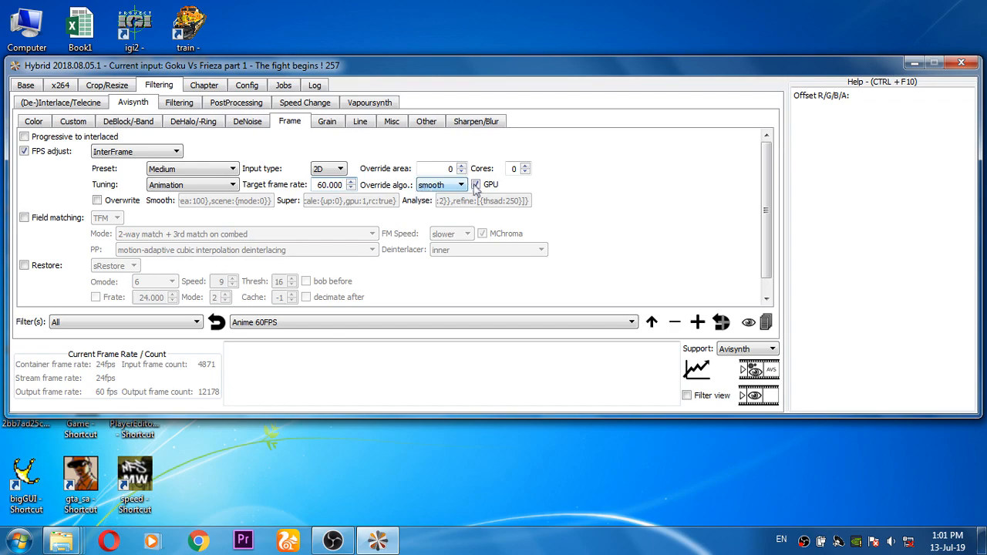
mouse_move(482, 190)
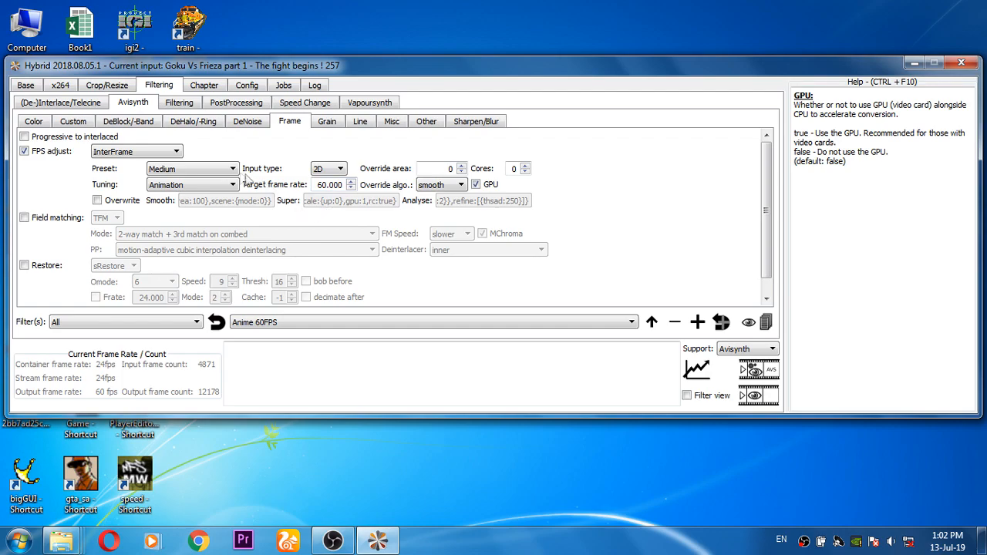
Step: Try the Smooth and Film tunings for InterFrame, and set the tuning back to Animation
left_click(204, 187)
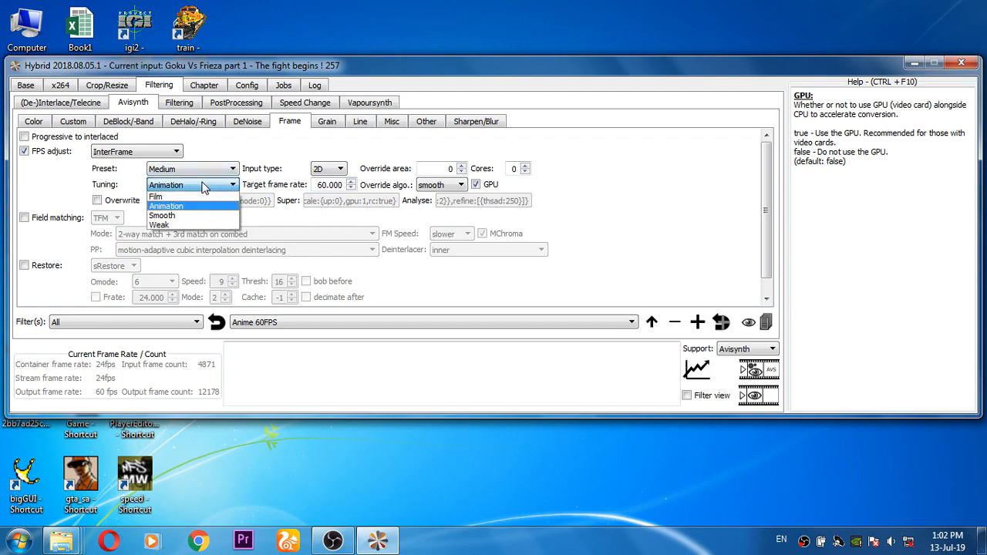
left_click(181, 217)
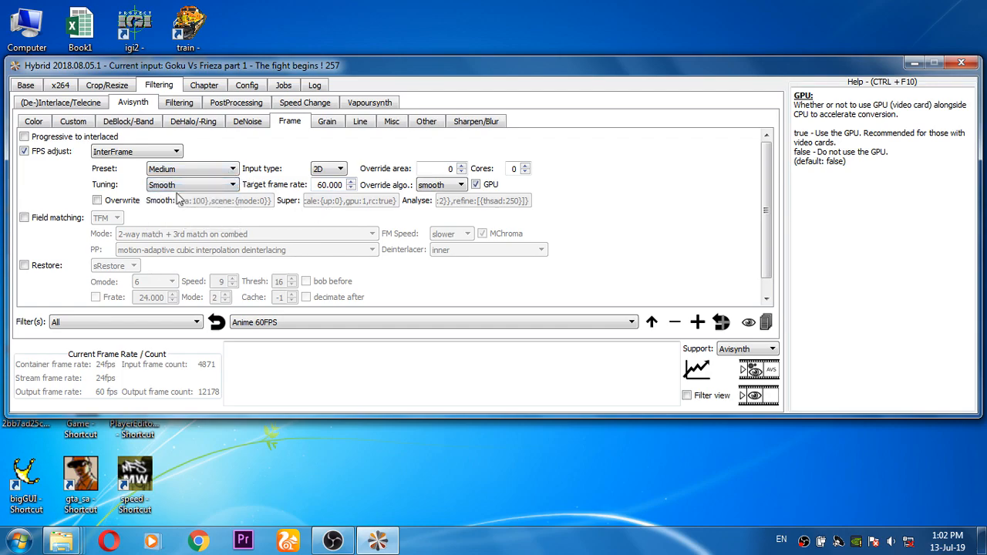
left_click(182, 187)
left_click(179, 196)
left_click(177, 186)
left_click(171, 205)
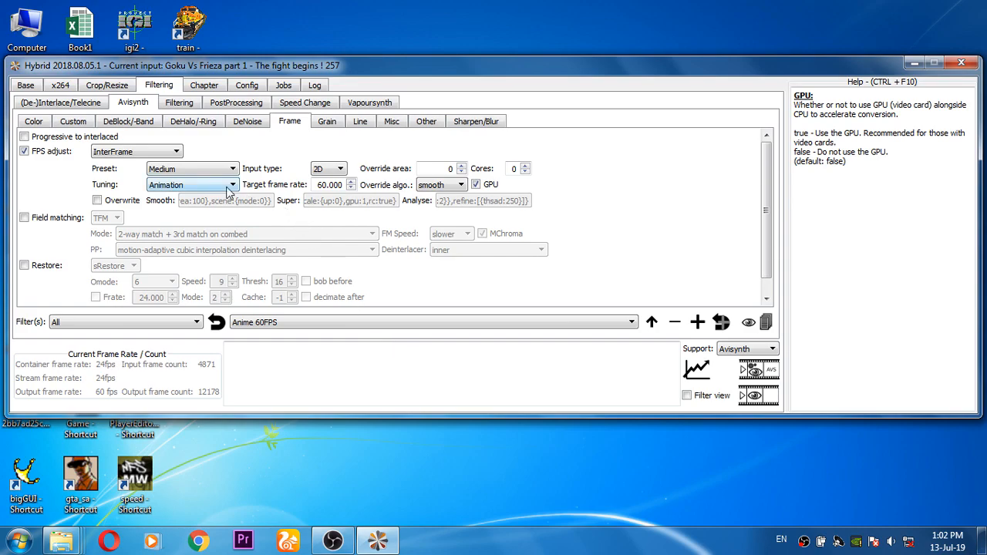
Step: Review the general filtering, post-processing, speed change and Vapoursynth options
left_click(183, 107)
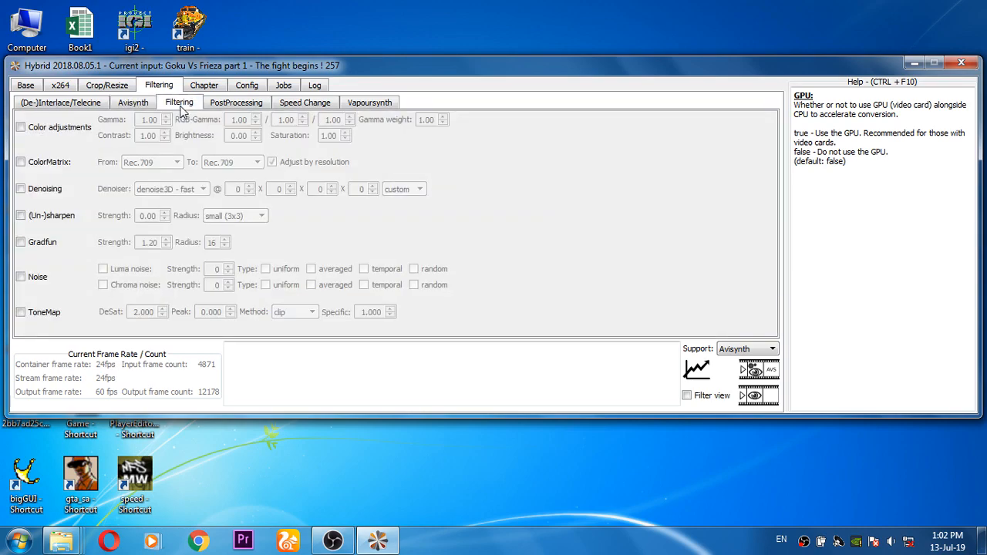
left_click(232, 105)
left_click(283, 107)
left_click(368, 104)
Step: Try scaling the output frame rate and interpolating it, both at 60 fps, and turn both options off again
left_click(303, 106)
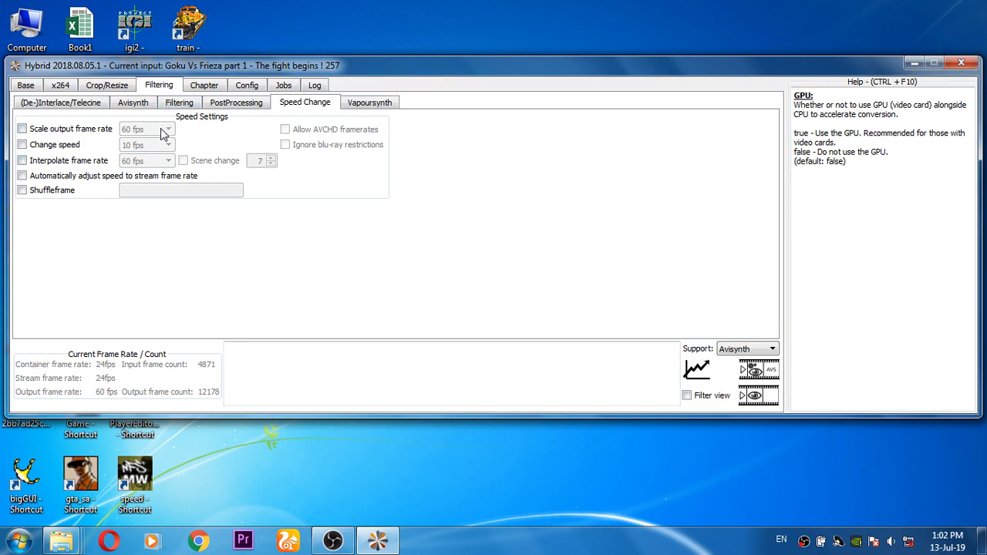
left_click(89, 131)
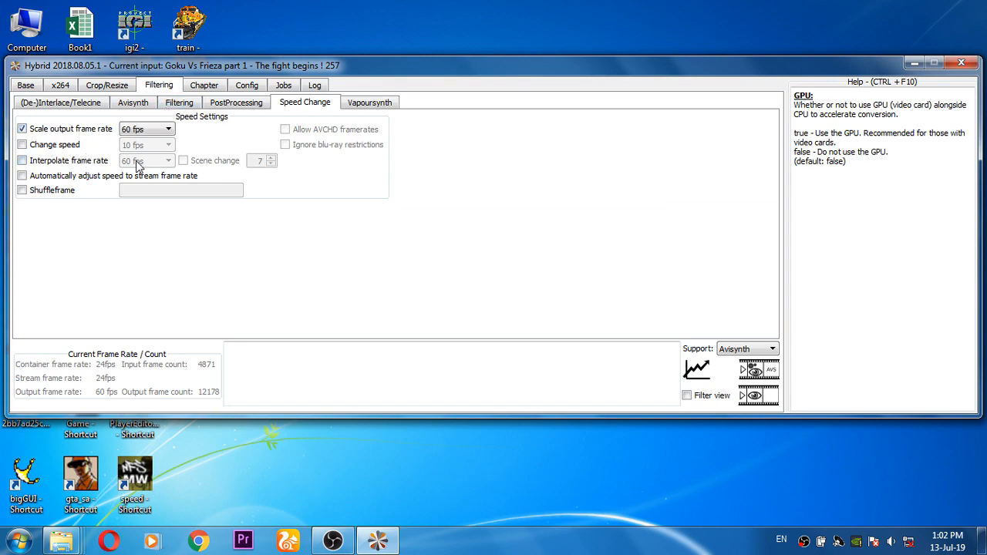
left_click(108, 162)
left_click(142, 132)
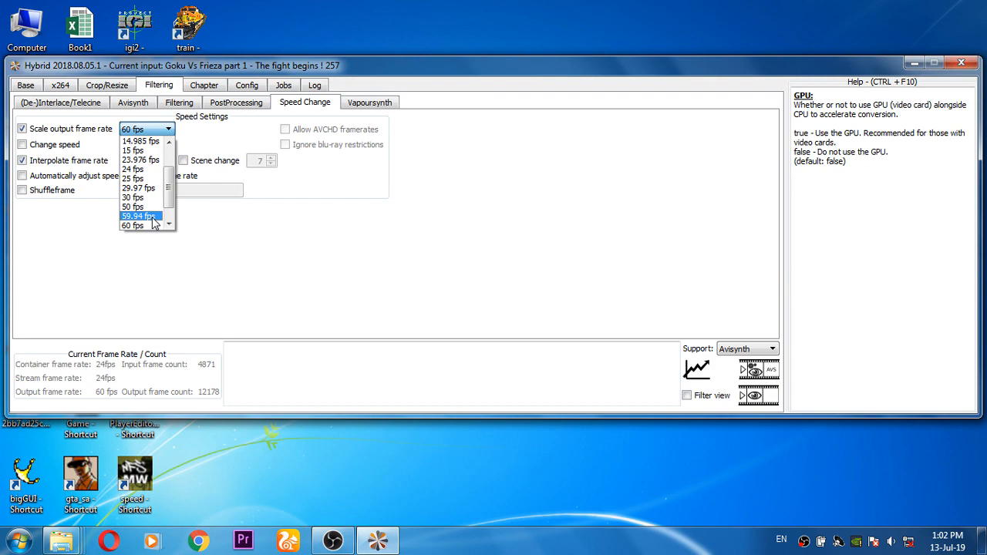
left_click(382, 212)
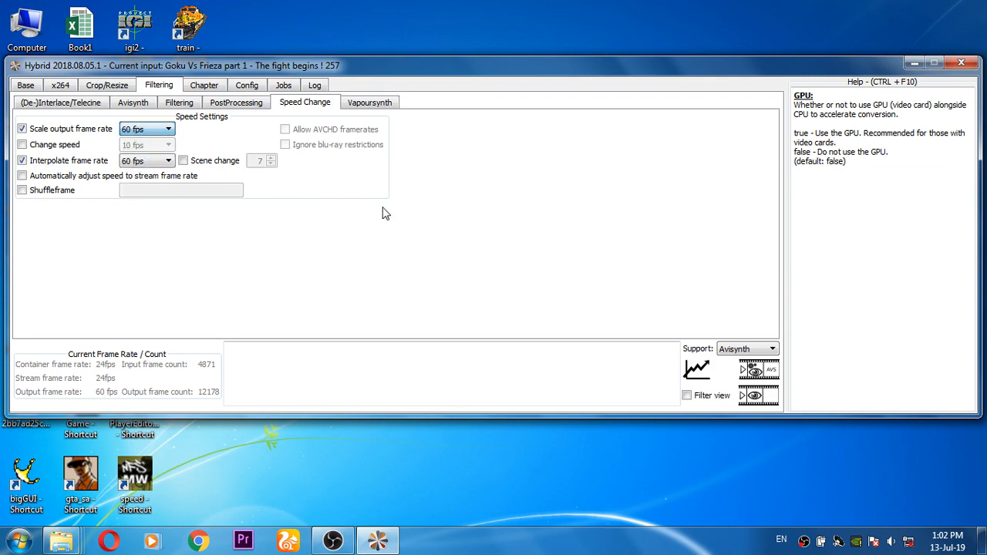
left_click(77, 131)
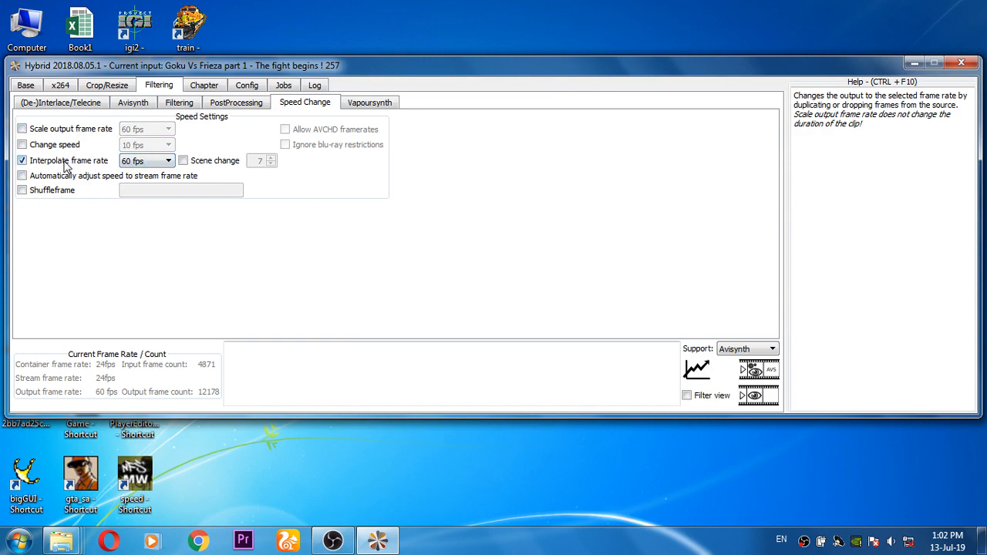
left_click(66, 166)
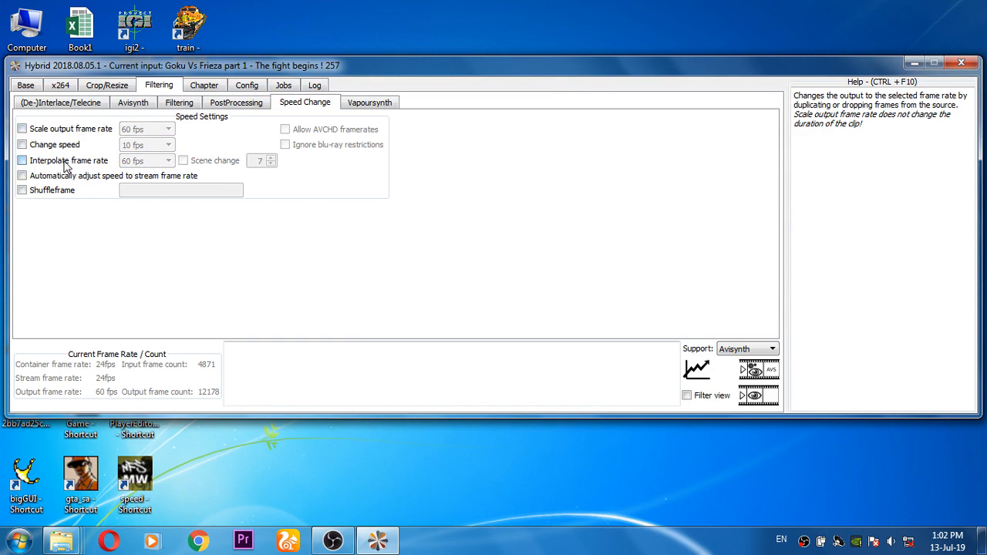
Step: Examine the chapter settings and the configuration pages for automation, communication, internals, paths, profiles, tools and view
left_click(216, 88)
left_click(244, 88)
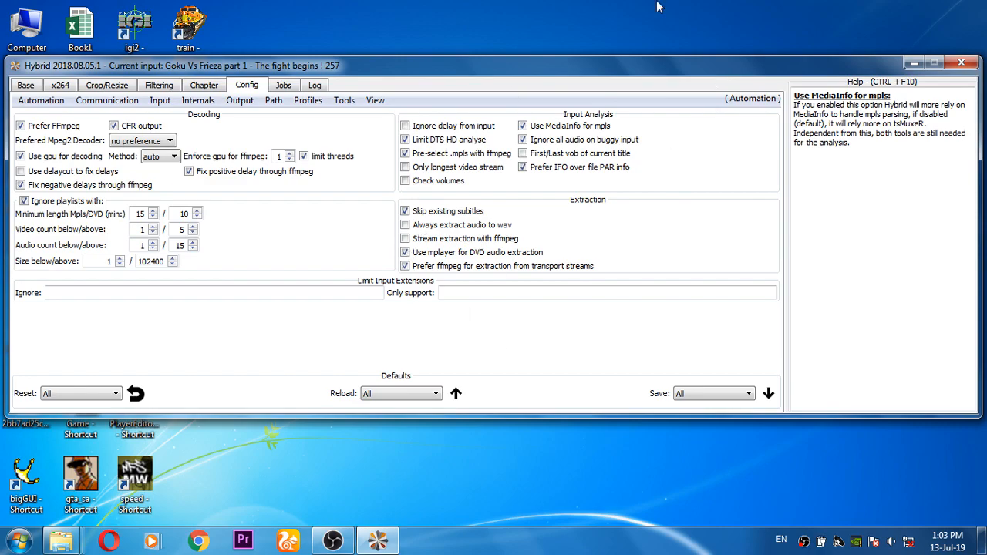
left_click(28, 105)
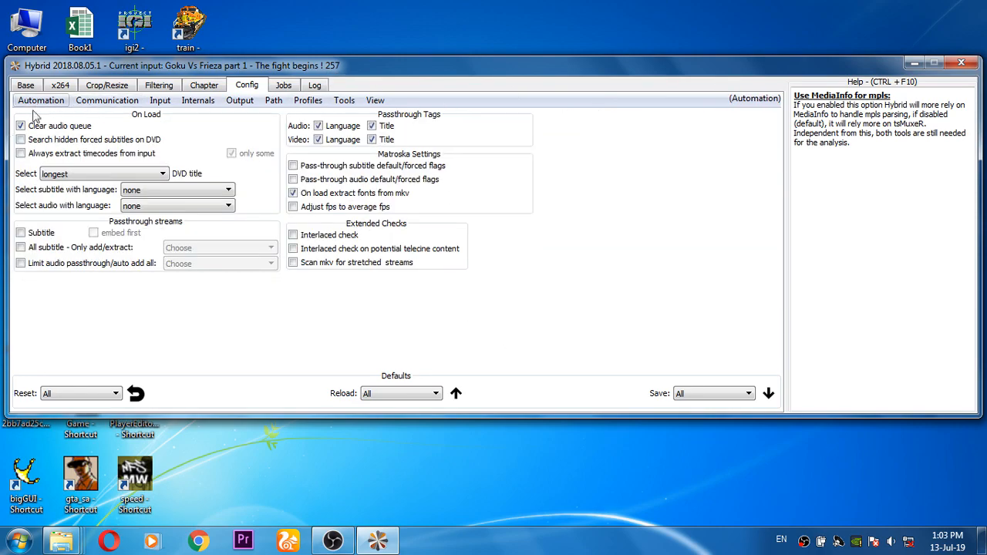
left_click(95, 103)
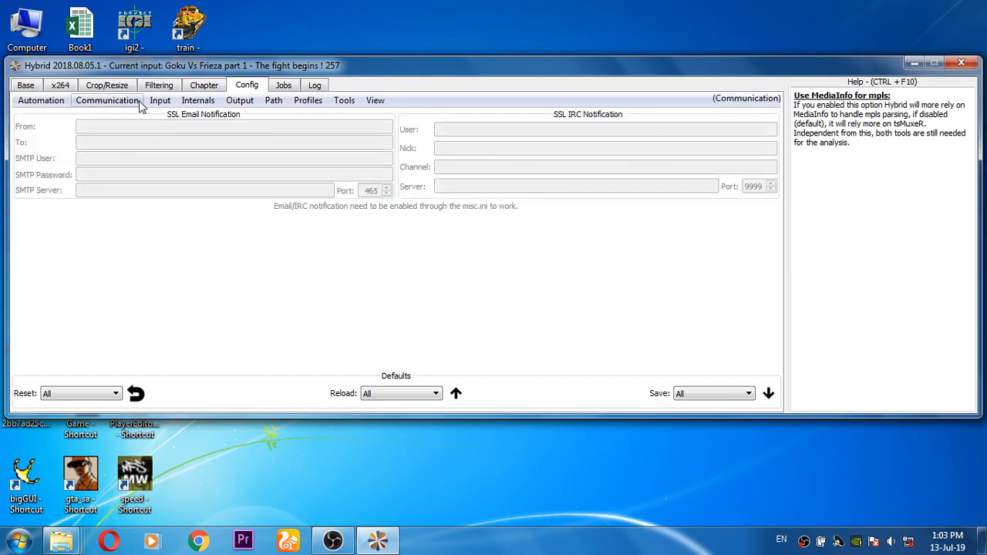
left_click(198, 103)
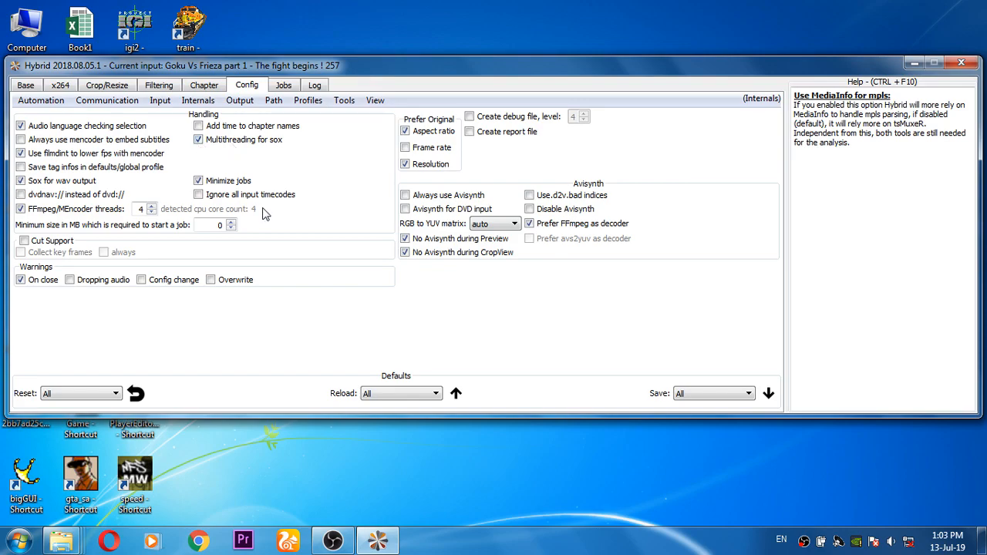
left_click(240, 102)
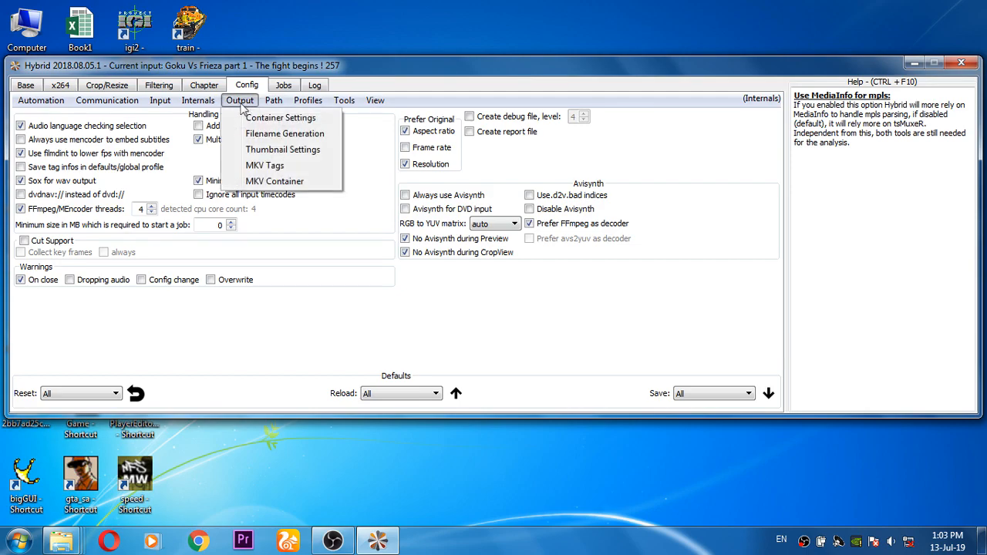
left_click(274, 101)
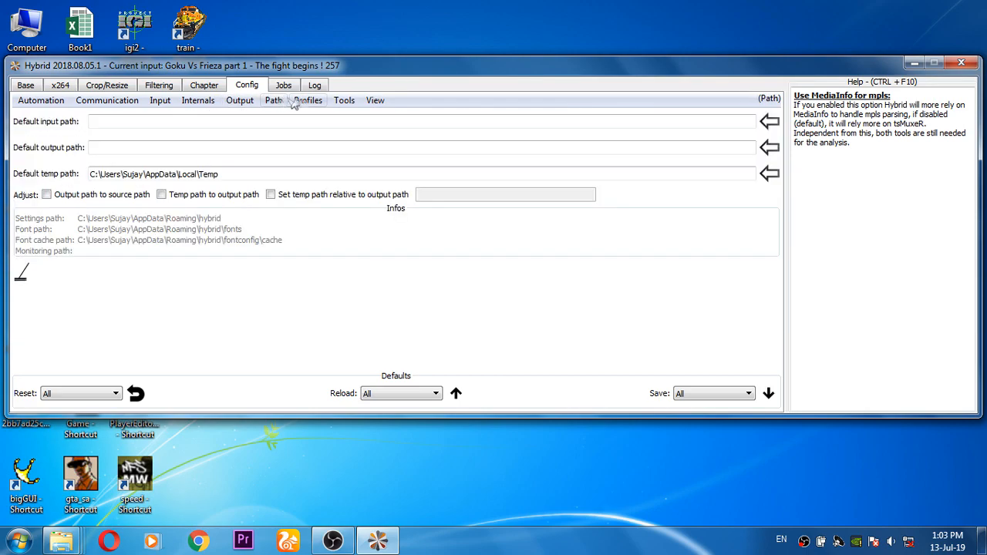
left_click(302, 105)
left_click(345, 103)
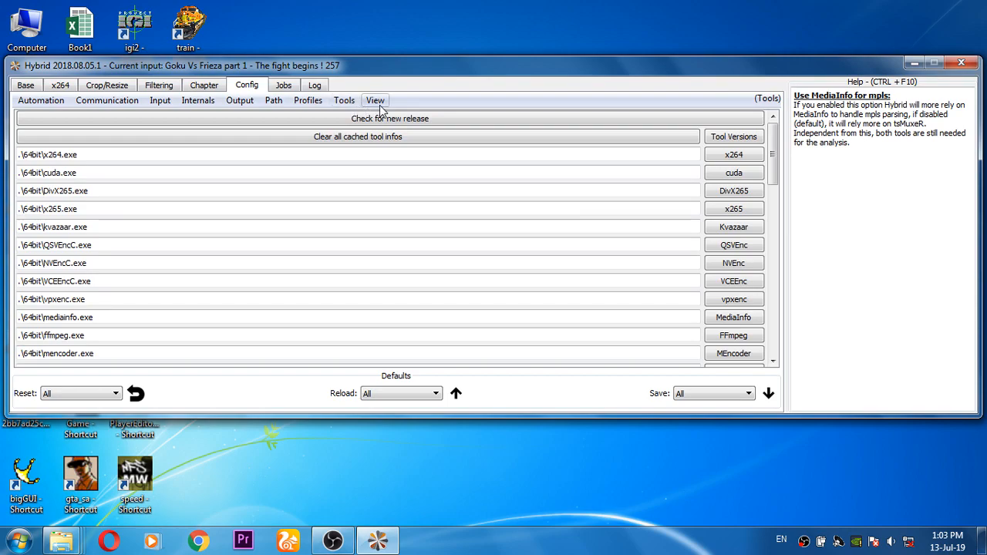
left_click(381, 106)
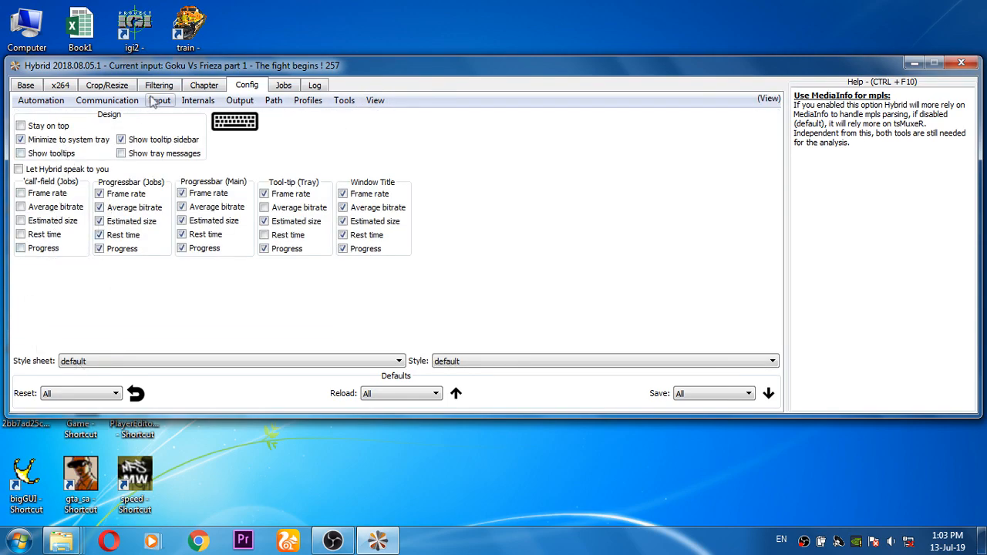
Step: Check the job list and the processing log, and return to the base settings
left_click(282, 85)
left_click(317, 86)
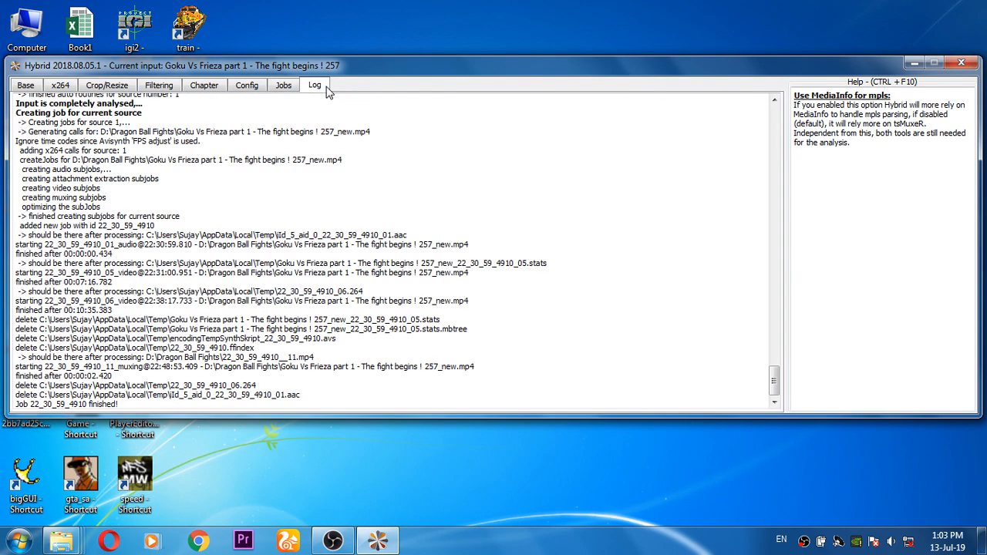
left_click(31, 85)
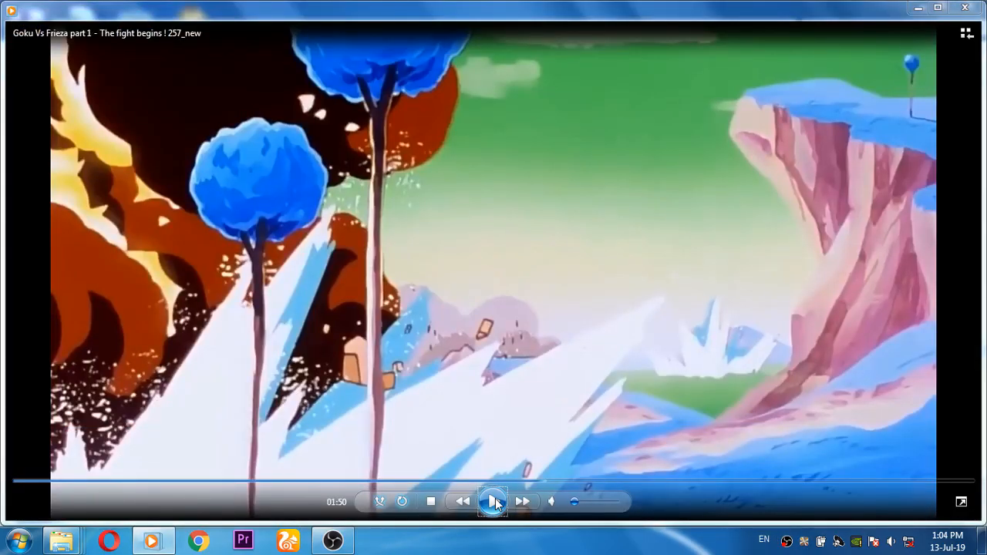
Step: Play the converted clip "Goku Vs Frieza part 1 - The fight begins ! 257_new", close the player and return to the desktop
left_click(494, 503)
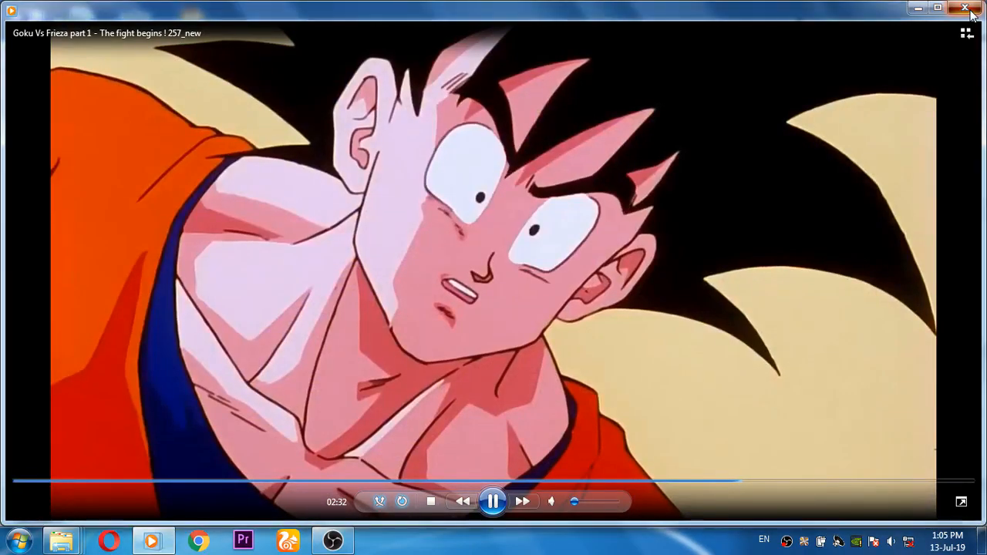
left_click(965, 8)
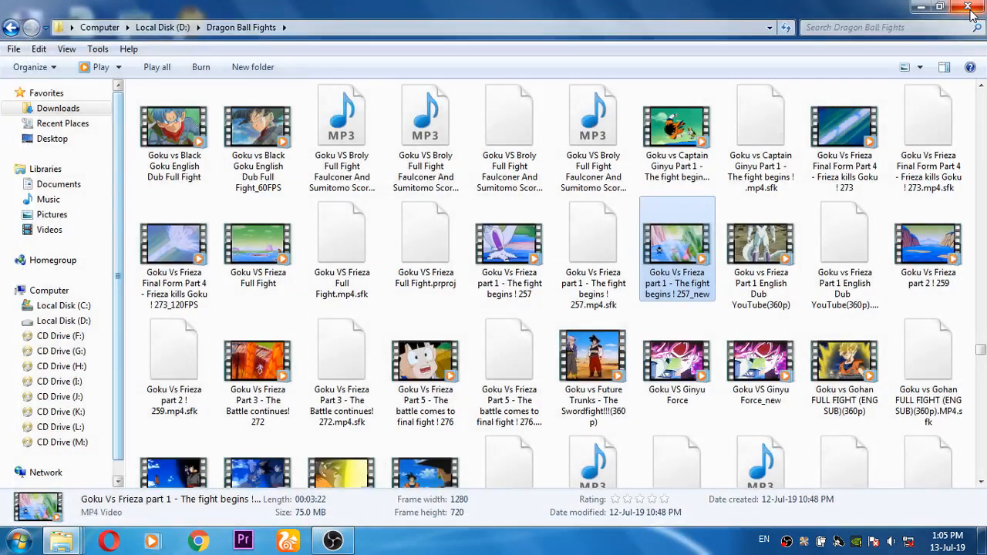
left_click(948, 542)
left_click(948, 542)
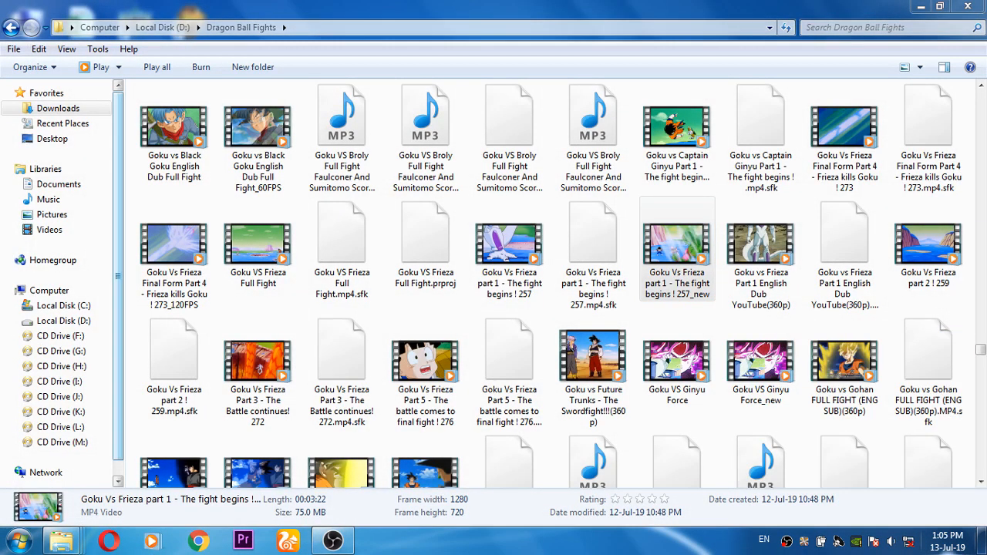
left_click(982, 542)
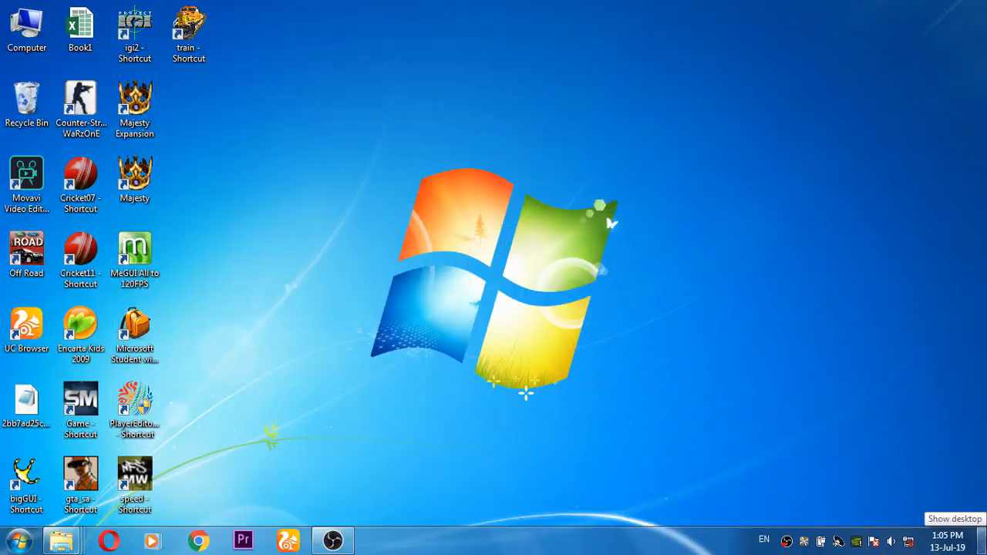